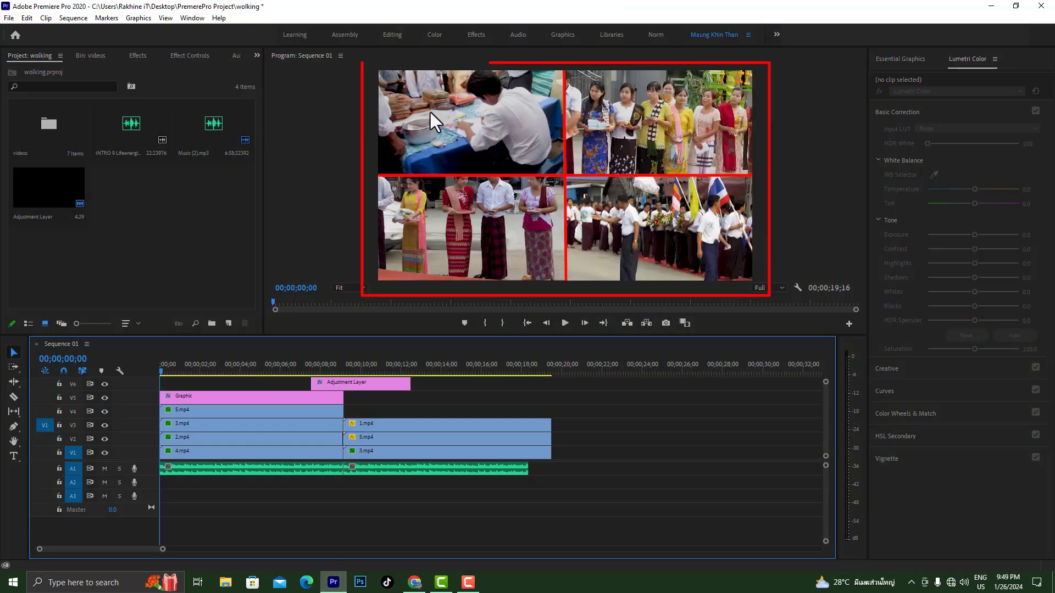
# Play the finished FF Videos clip from the desktop, close the player and return to Adobe Premiere Pro
pyautogui.click(990, 6)
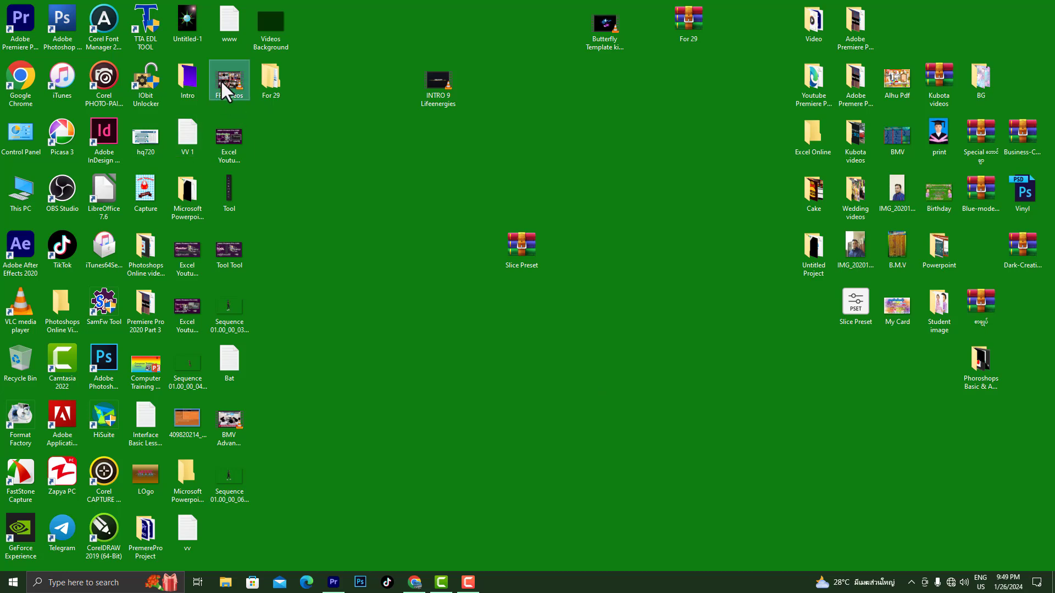
pyautogui.doubleClick(222, 83)
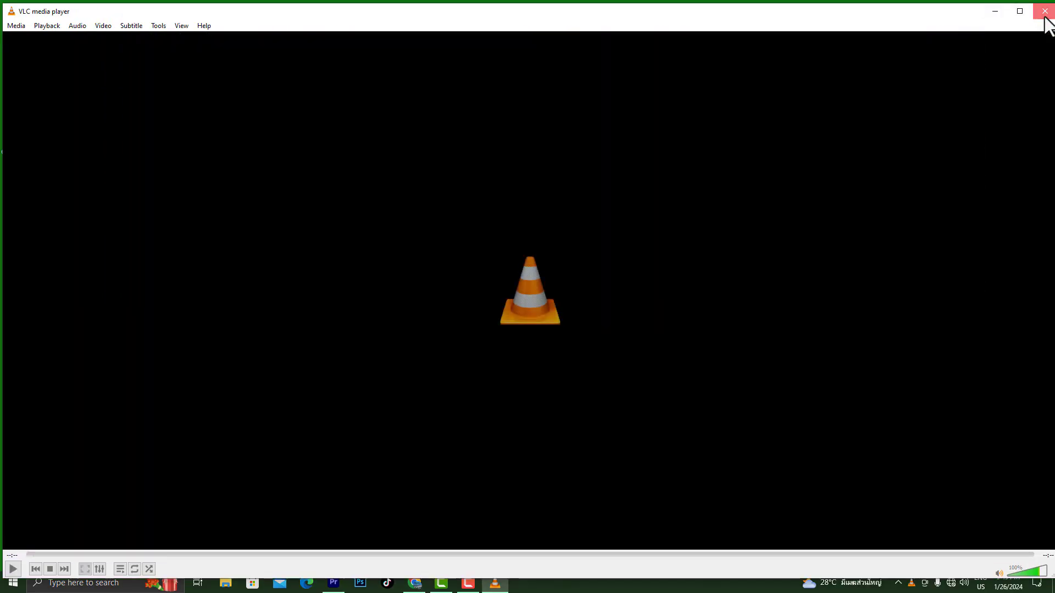
pyautogui.click(1046, 14)
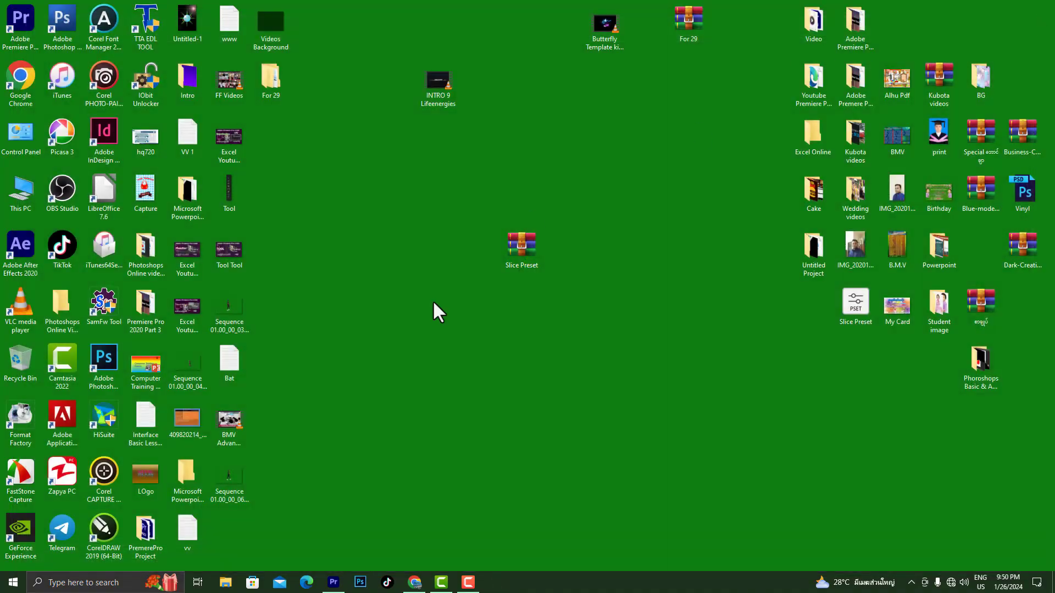
pyautogui.click(332, 584)
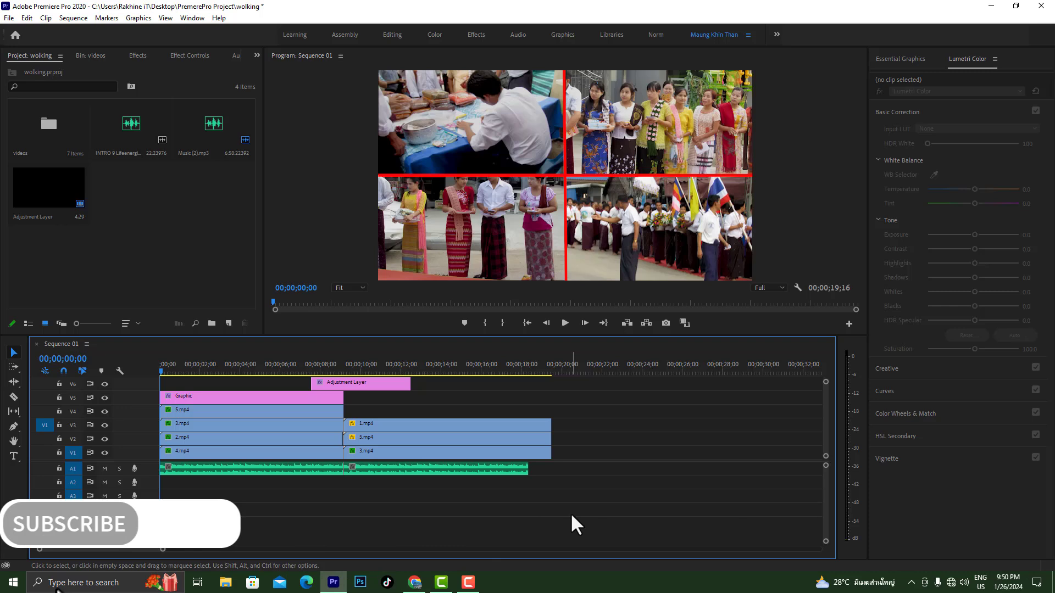
# Delete all clips from the Sequence 01 timeline
pyautogui.moveTo(570, 515); pyautogui.dragTo(161, 378)
pyautogui.press('Delete')
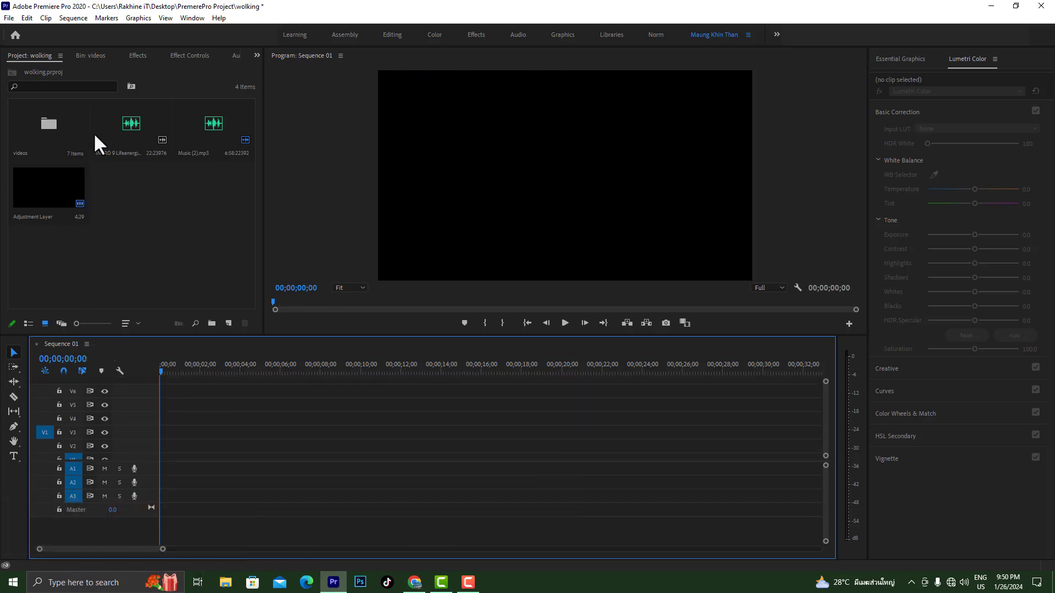
# Place 1.mp4 from the videos bin at the start of track V1 and make that track slightly taller
pyautogui.click(47, 132)
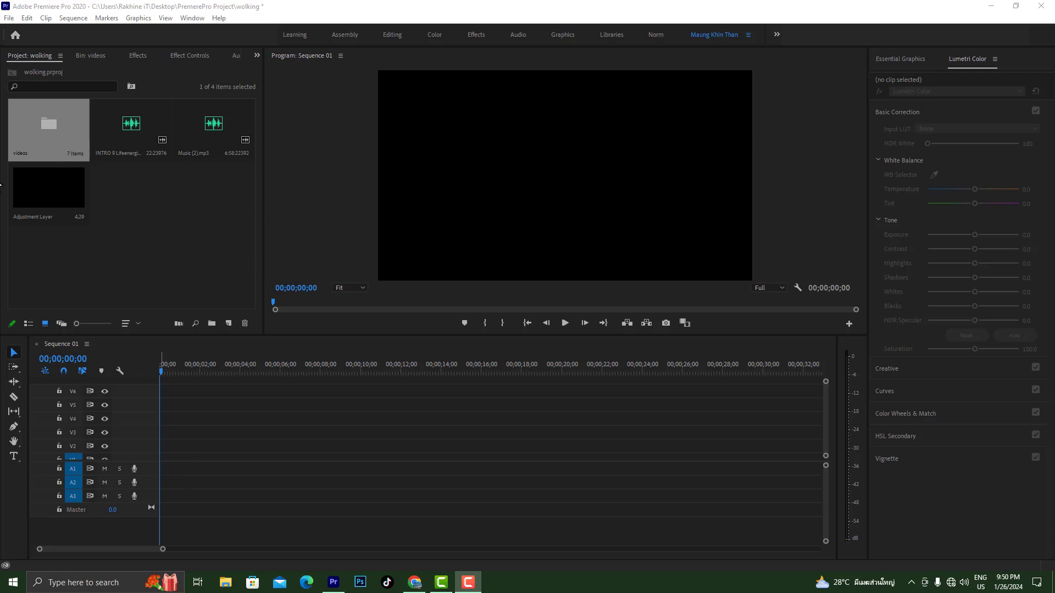
pyautogui.click(44, 137)
pyautogui.doubleClick(44, 138)
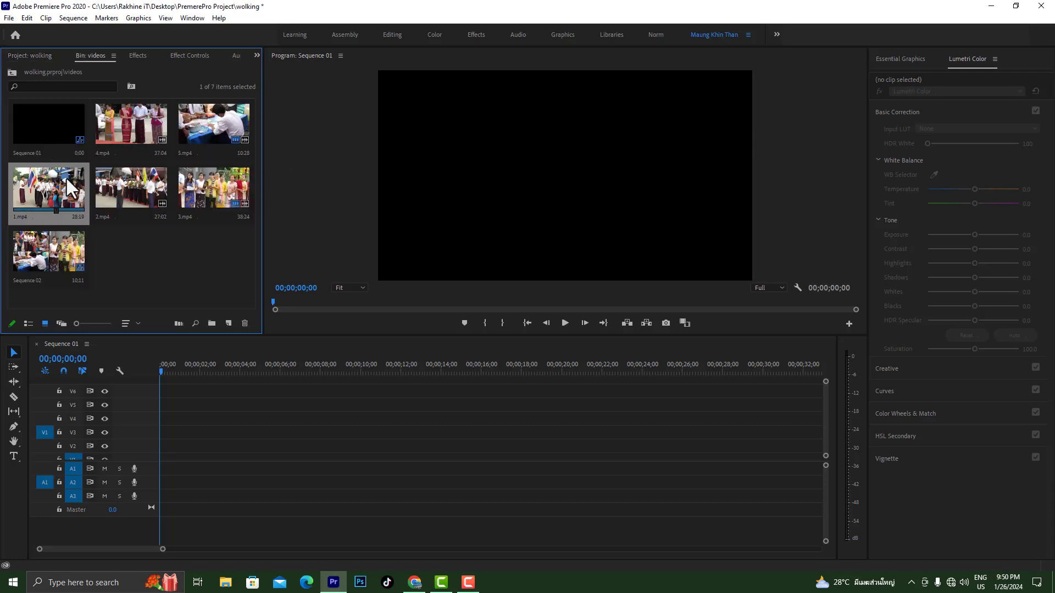
pyautogui.moveTo(63, 190); pyautogui.dragTo(170, 453)
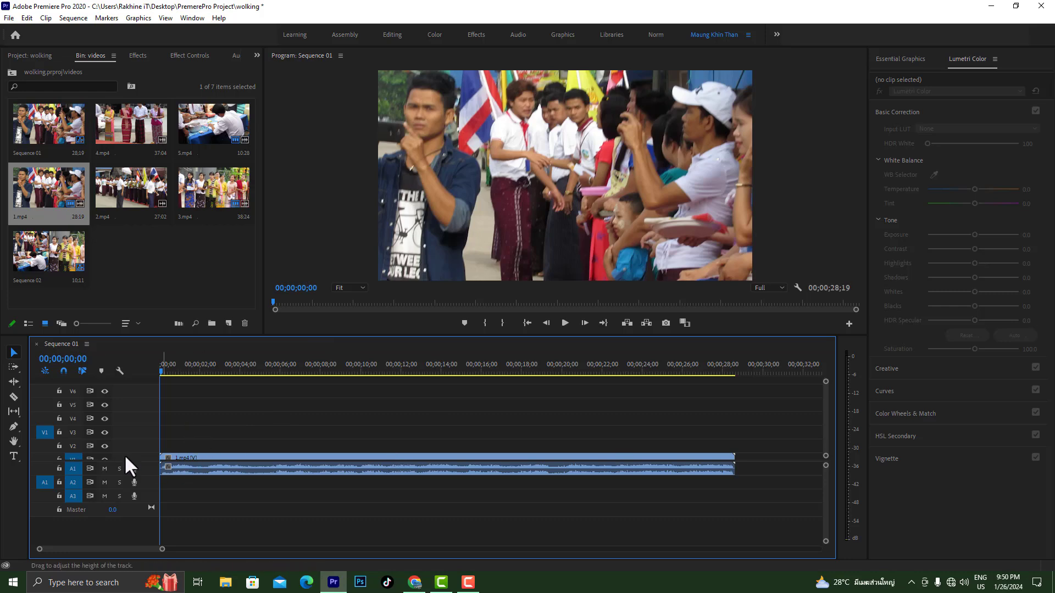
pyautogui.moveTo(127, 443); pyautogui.dragTo(128, 446)
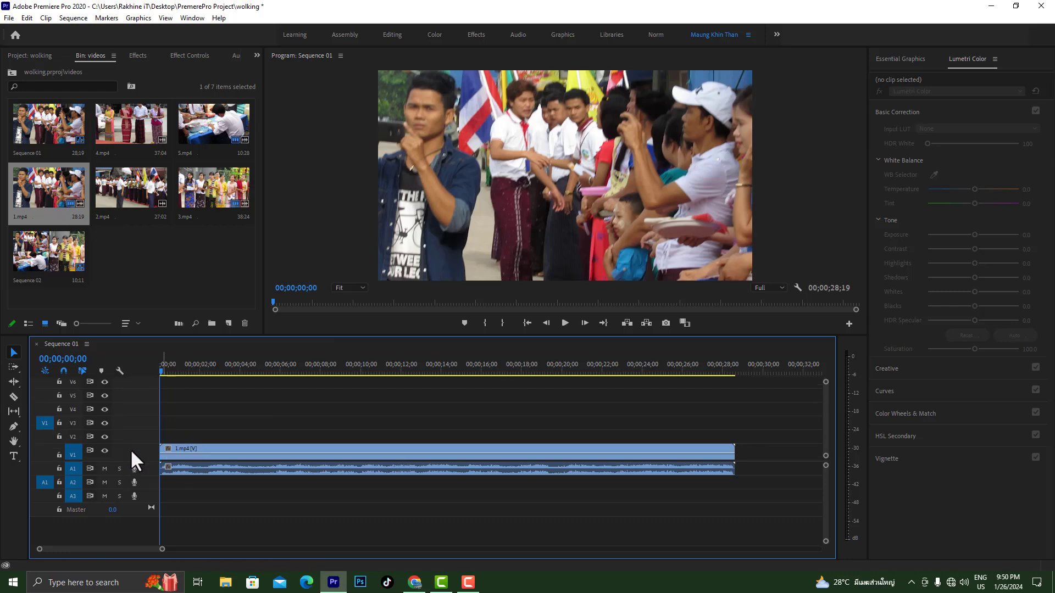
pyautogui.moveTo(59, 461); pyautogui.dragTo(58, 470)
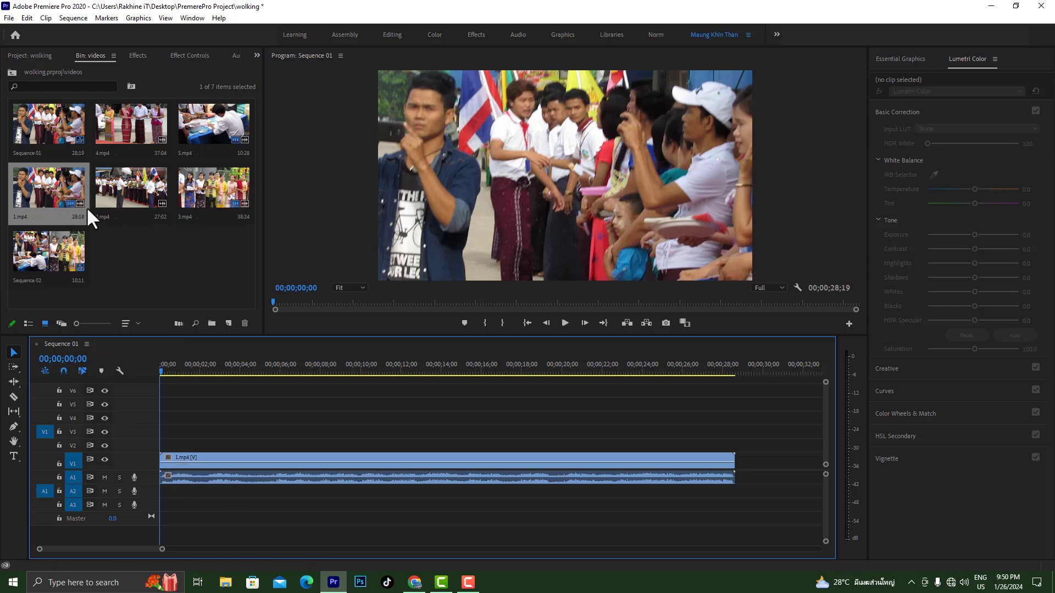
# Add 2.mp4 at the sequence start, unlink and delete its audio, and place its video on track V2
pyautogui.moveTo(124, 190); pyautogui.dragTo(167, 435)
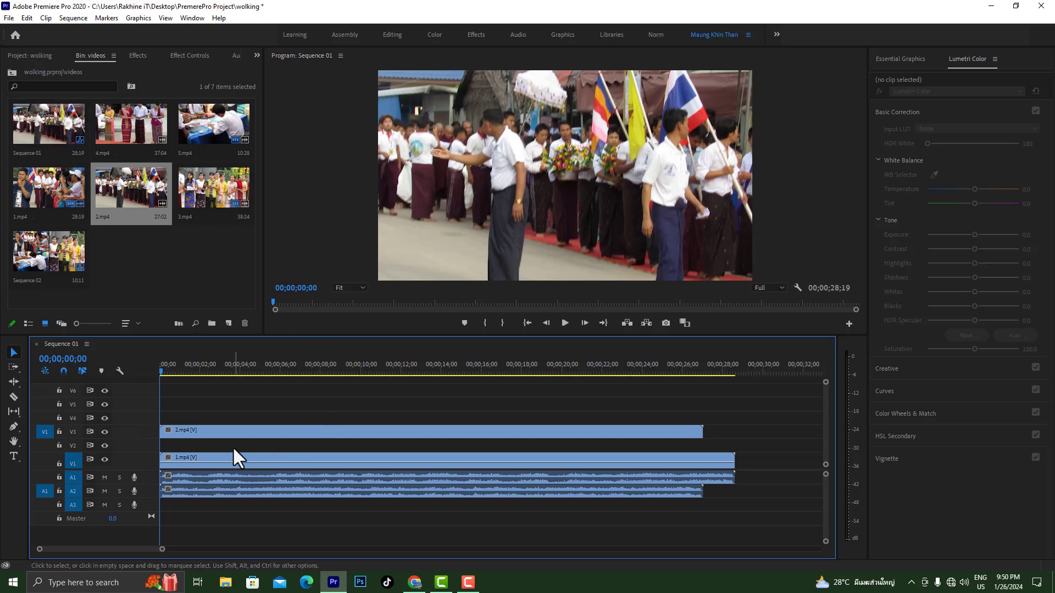
pyautogui.rightClick(229, 431)
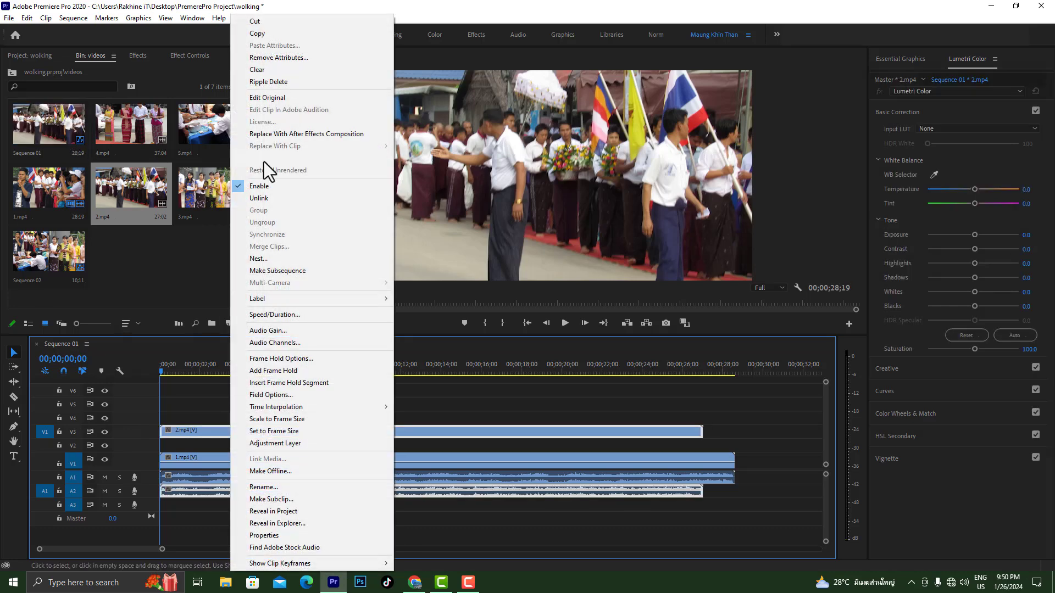
pyautogui.click(258, 199)
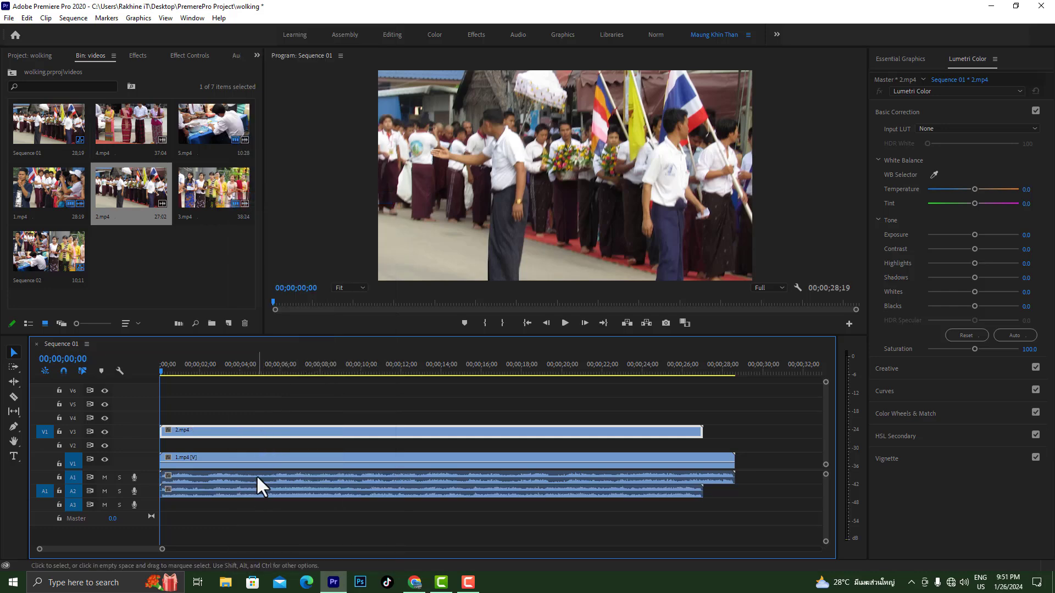
pyautogui.click(255, 493)
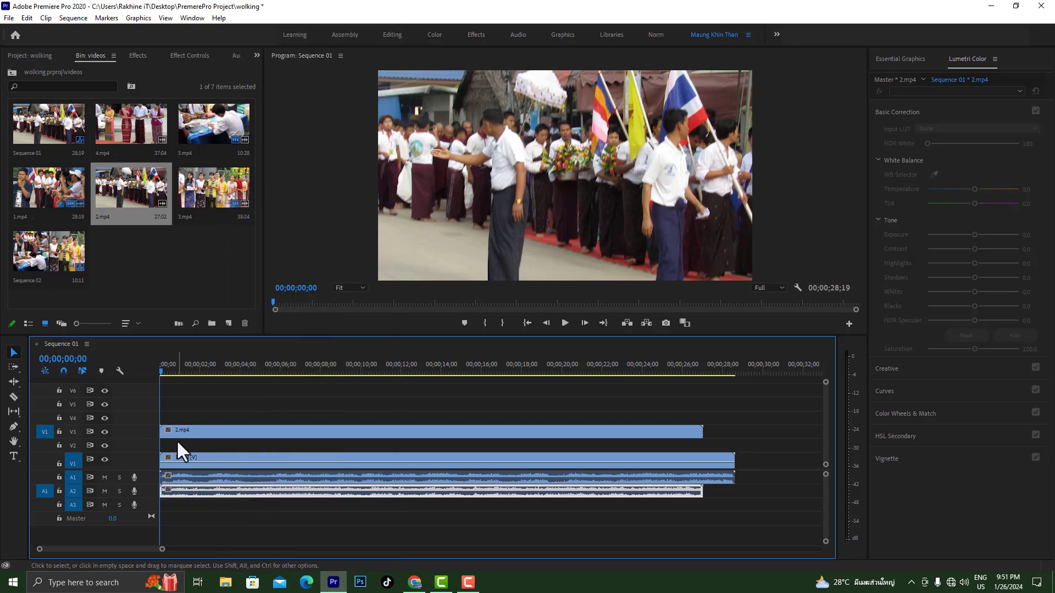
pyautogui.press('Delete')
pyautogui.moveTo(203, 430); pyautogui.dragTo(207, 444)
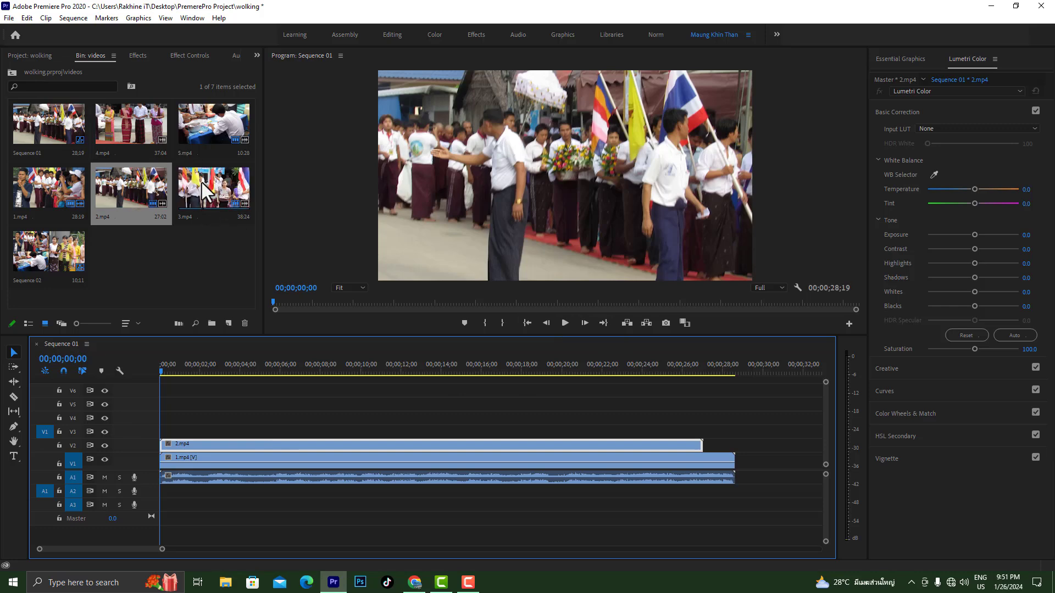
# Place the short 5.mp4 clip from the videos bin at the start of track V3
pyautogui.moveTo(205, 127); pyautogui.dragTo(171, 441)
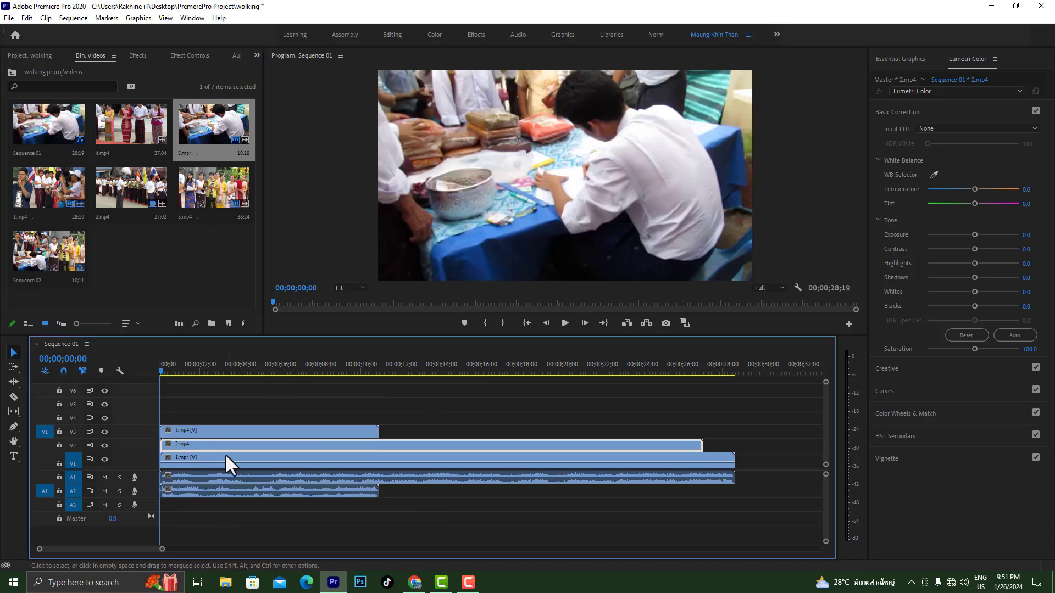
pyautogui.click(59, 432)
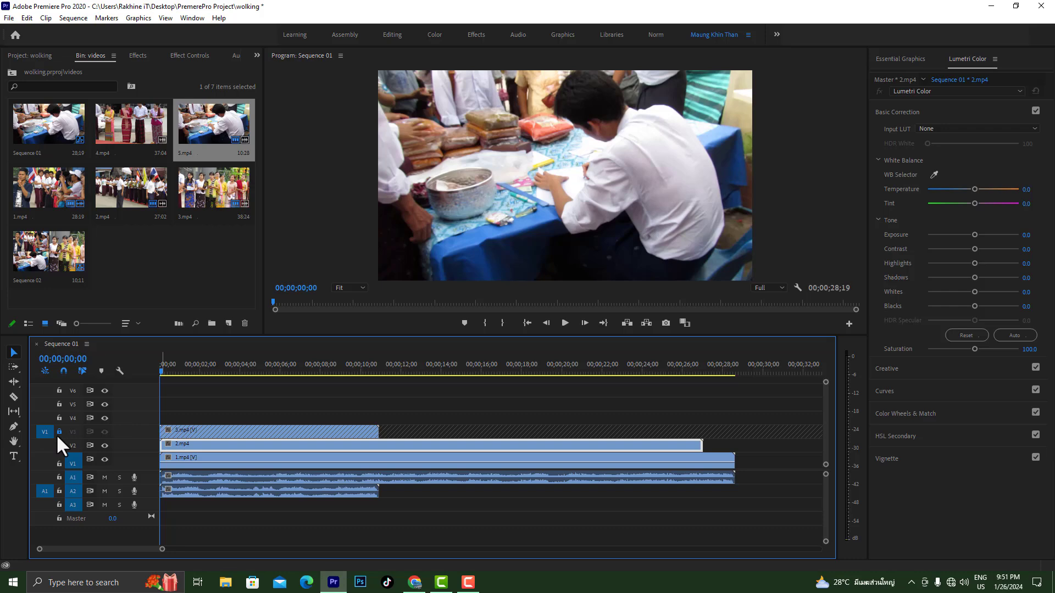
pyautogui.click(214, 491)
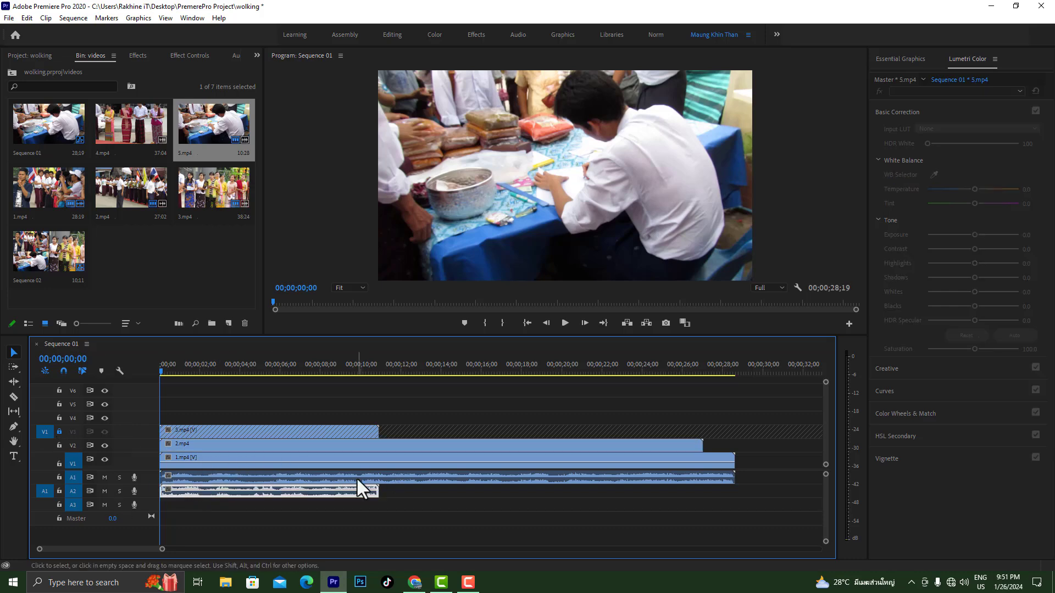
pyautogui.click(60, 432)
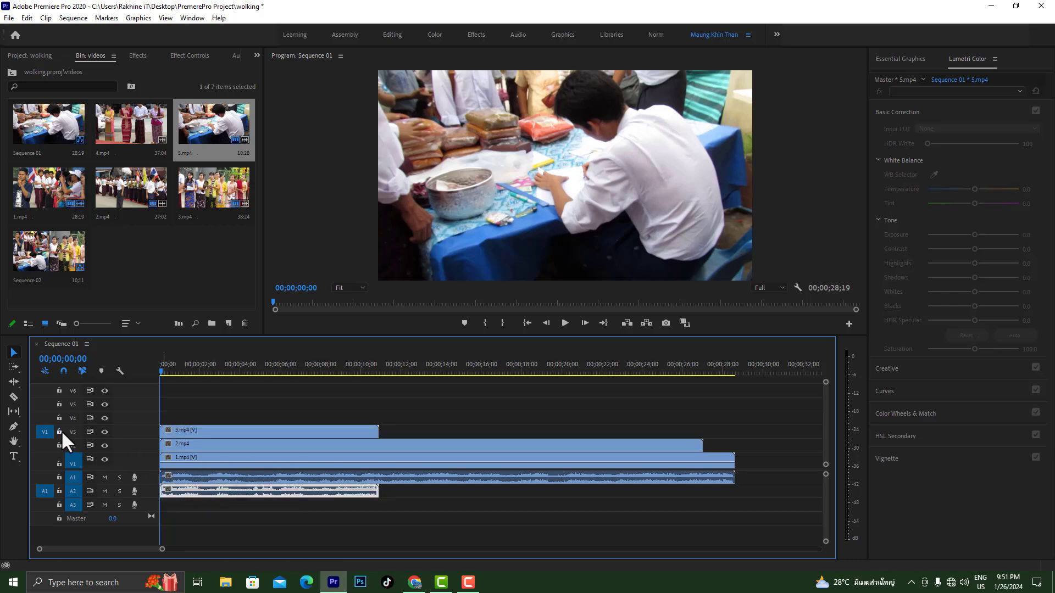
pyautogui.click(58, 491)
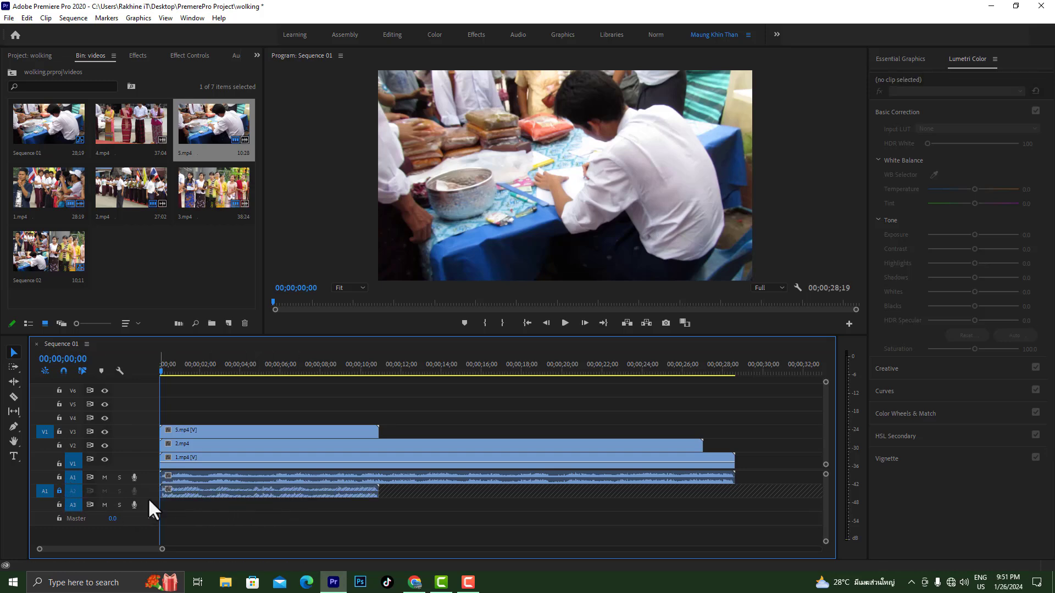
pyautogui.click(59, 491)
# Lock track V3, delete the audio of 5.mp4 from track A2, and unlock V3
pyautogui.click(55, 433)
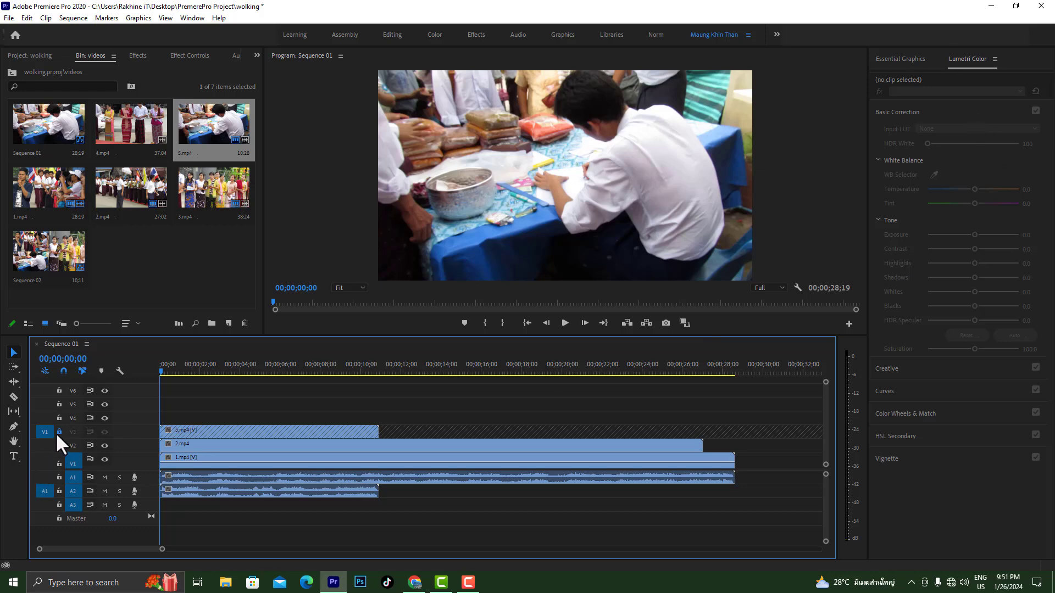
pyautogui.click(197, 495)
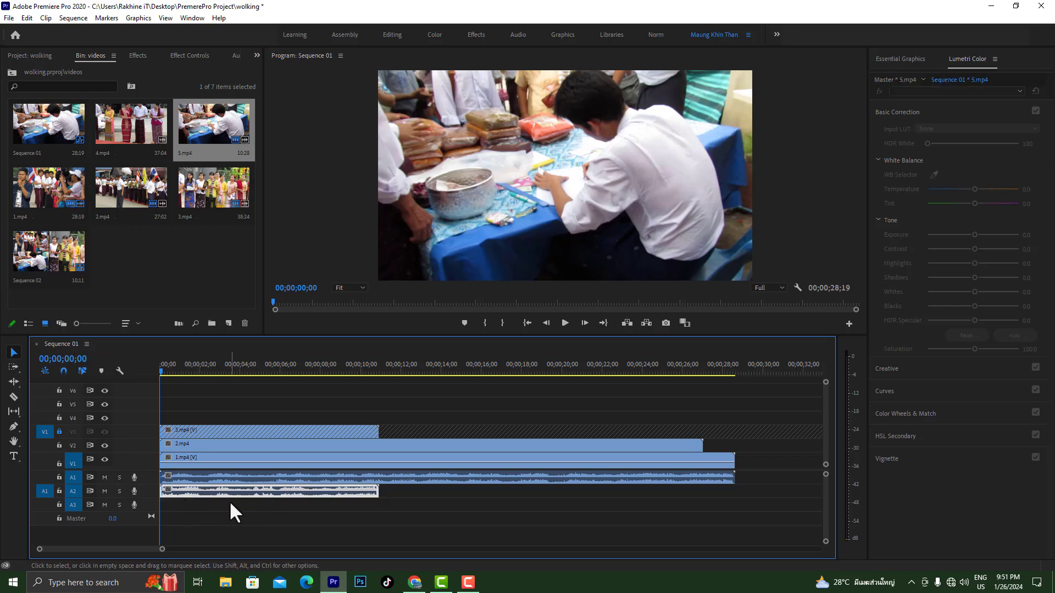
pyautogui.press('Delete')
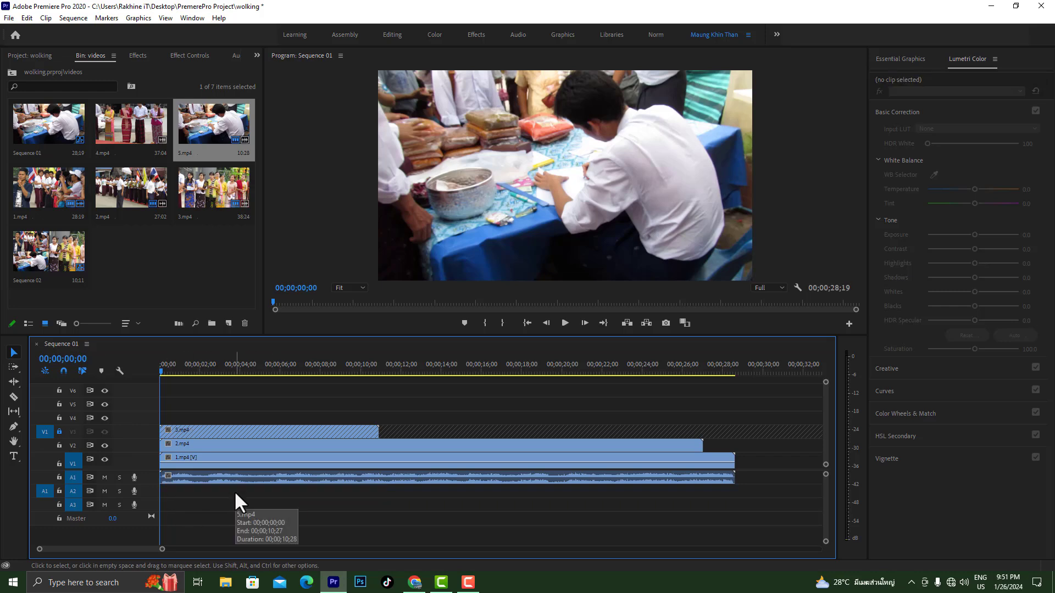
pyautogui.click(60, 432)
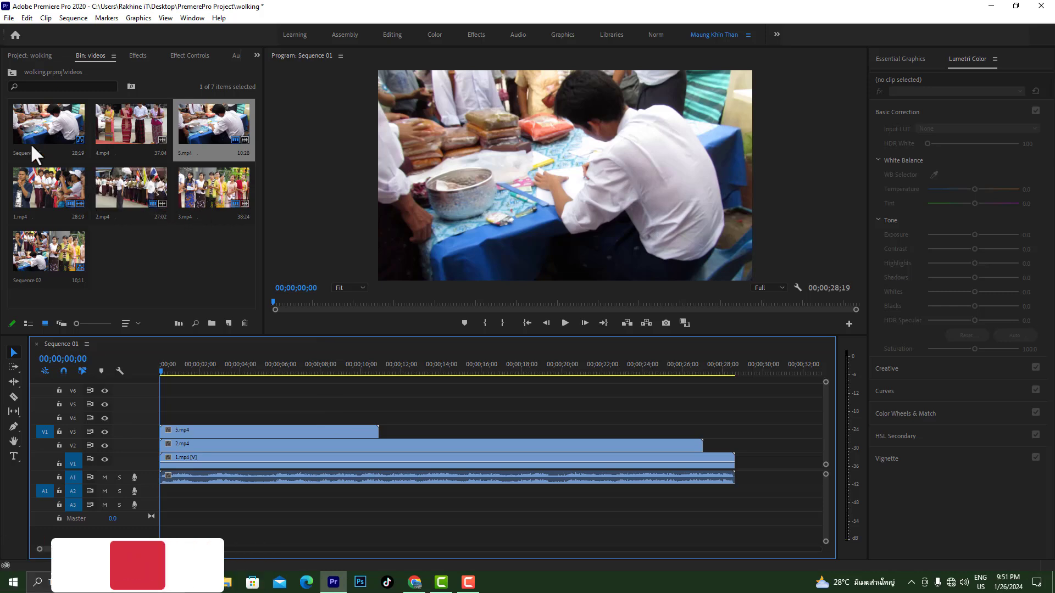
# Place another copy of 2.mp4 at the start of track V4 and remove its A3 audio by temporarily locking V4
pyautogui.moveTo(120, 183); pyautogui.dragTo(165, 423)
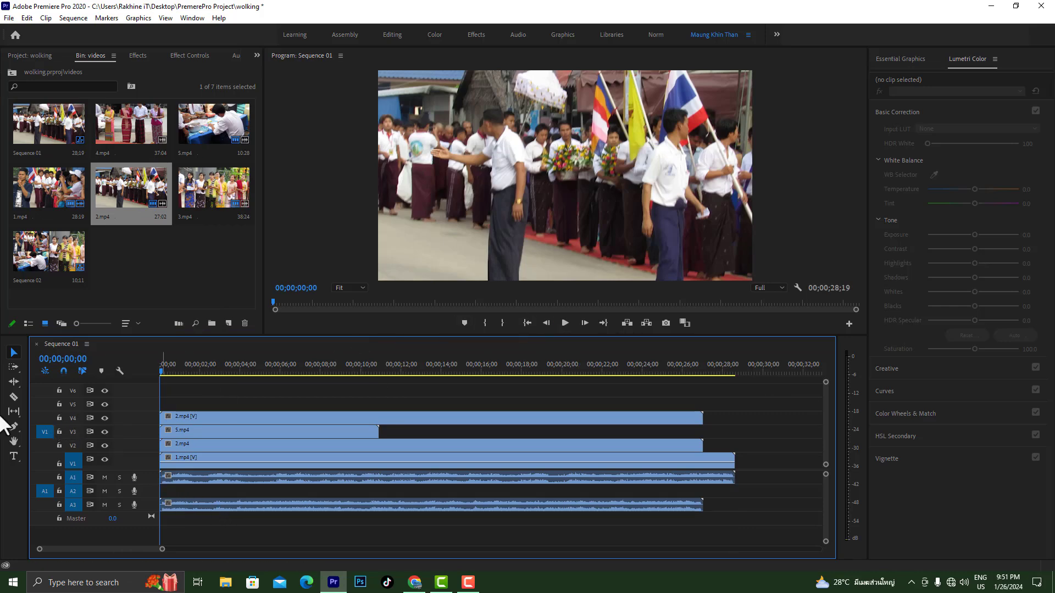
pyautogui.click(58, 417)
pyautogui.click(219, 504)
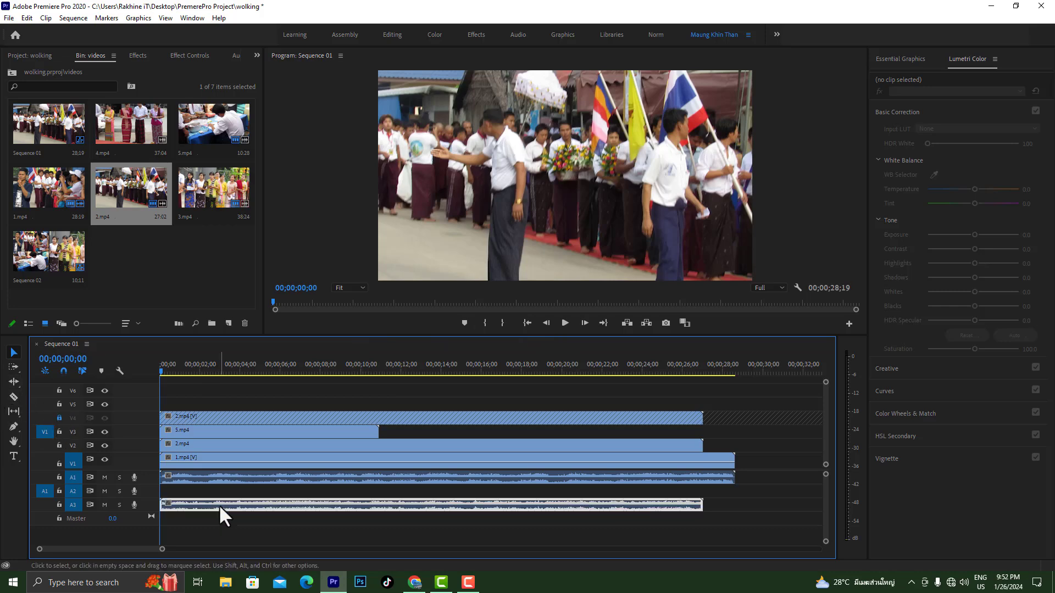
pyautogui.press('Delete')
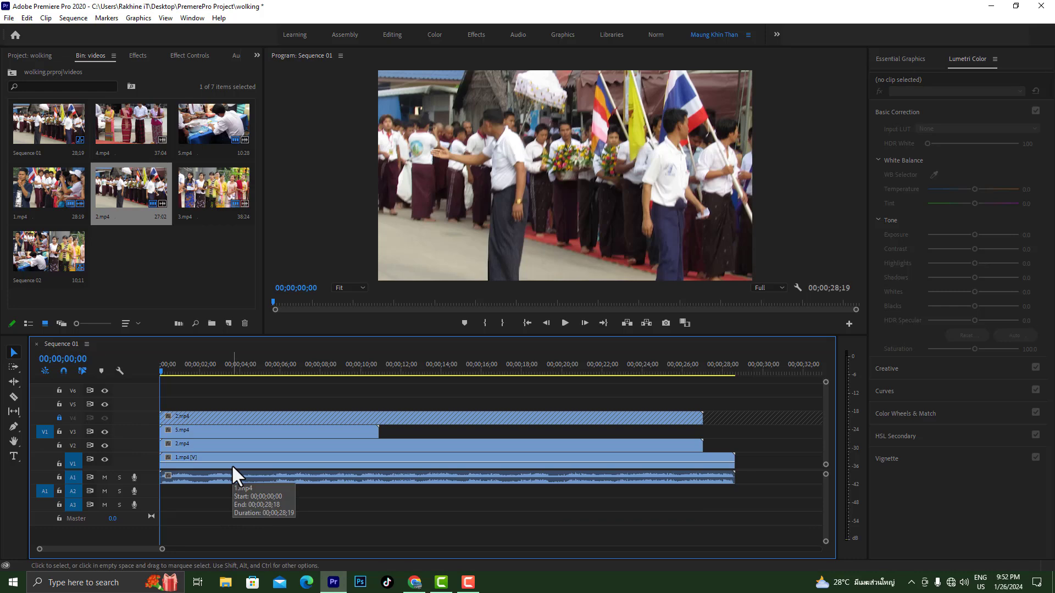
pyautogui.click(59, 418)
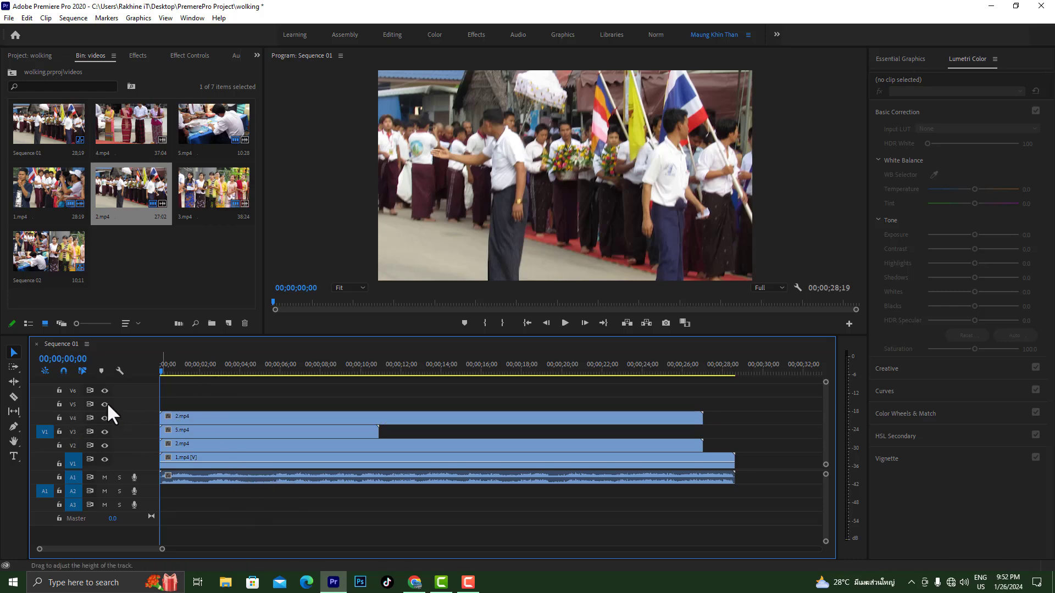
# Cut the clips on tracks V1 to V4 at 00;00;07;05 with the Razor tool
pyautogui.moveTo(160, 369); pyautogui.dragTo(304, 370)
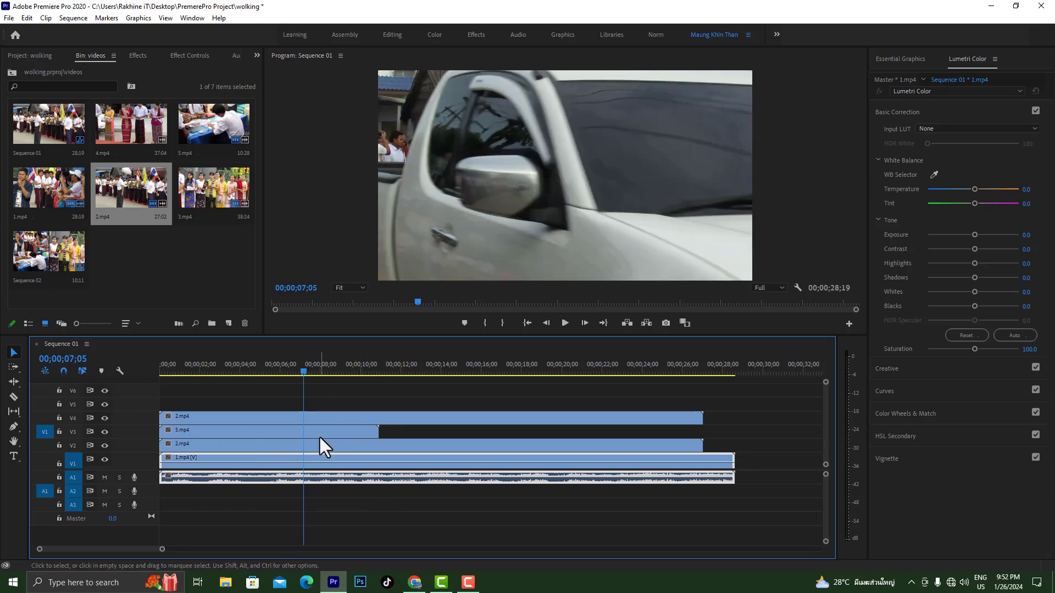
pyautogui.click(14, 396)
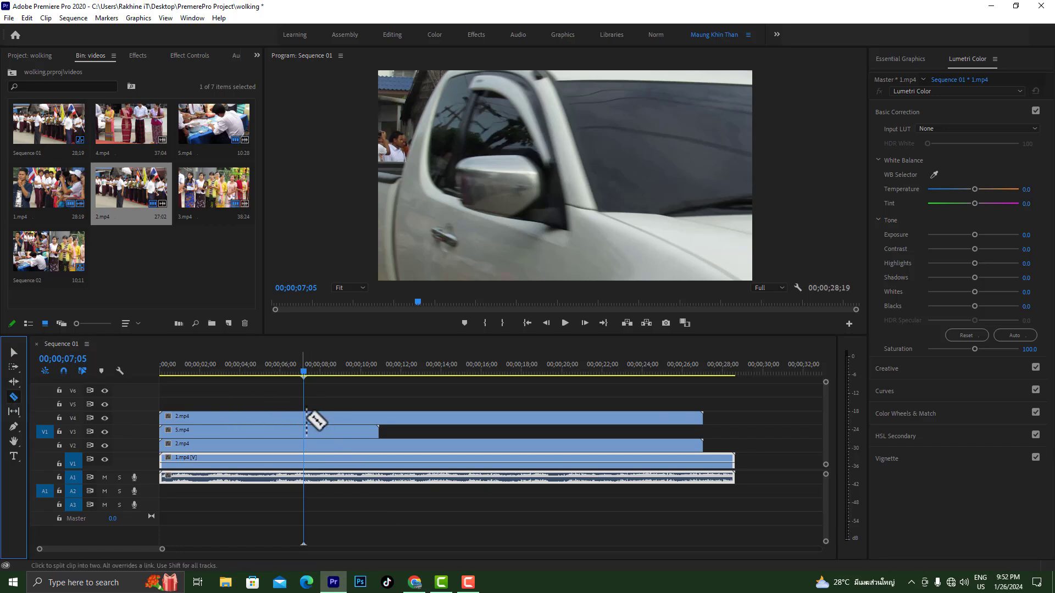
pyautogui.click(304, 419)
pyautogui.click(307, 433)
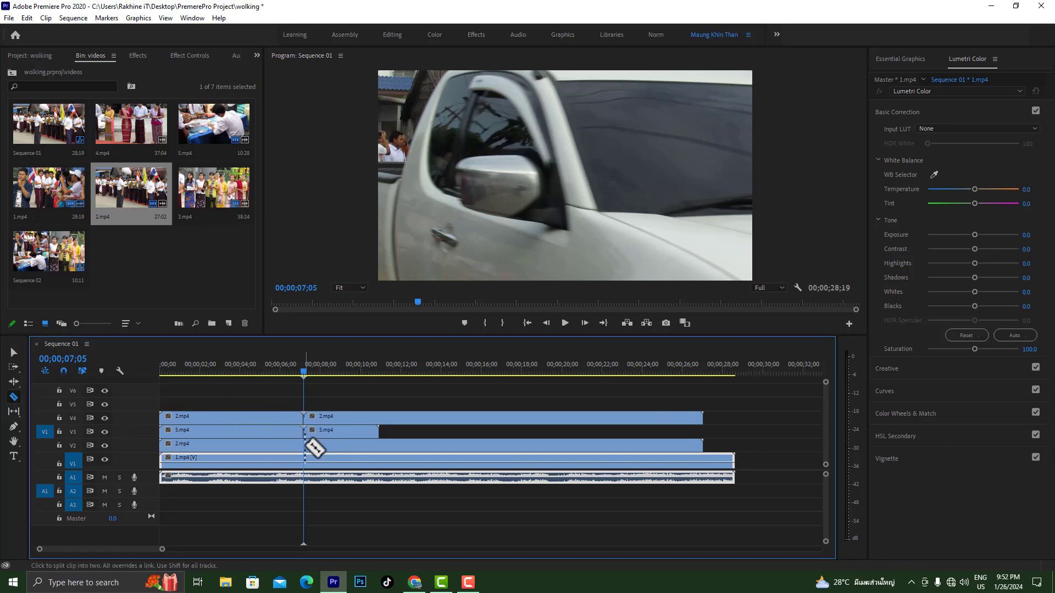
pyautogui.click(308, 446)
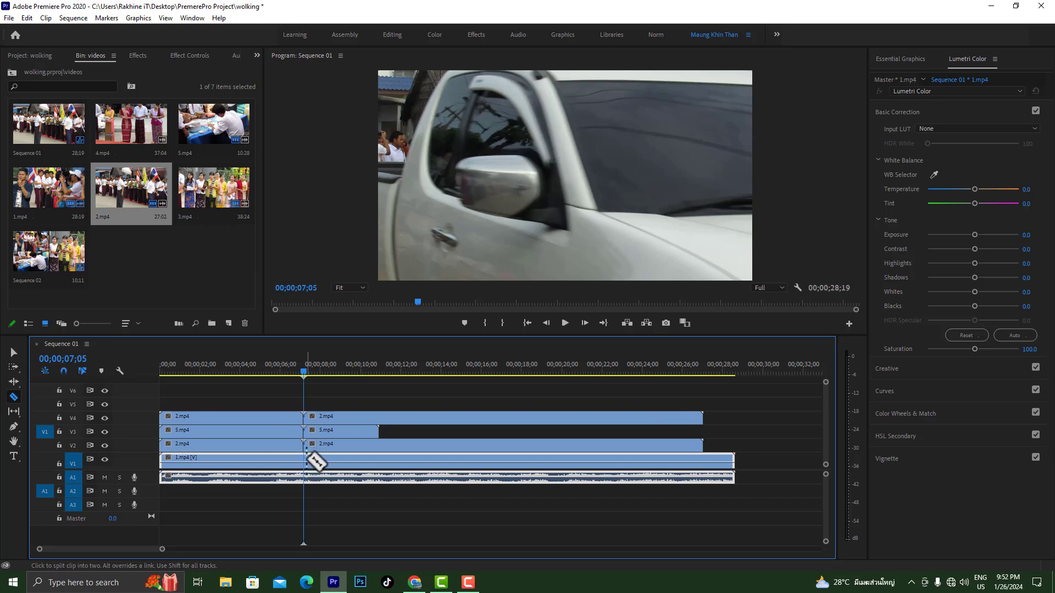
pyautogui.click(308, 461)
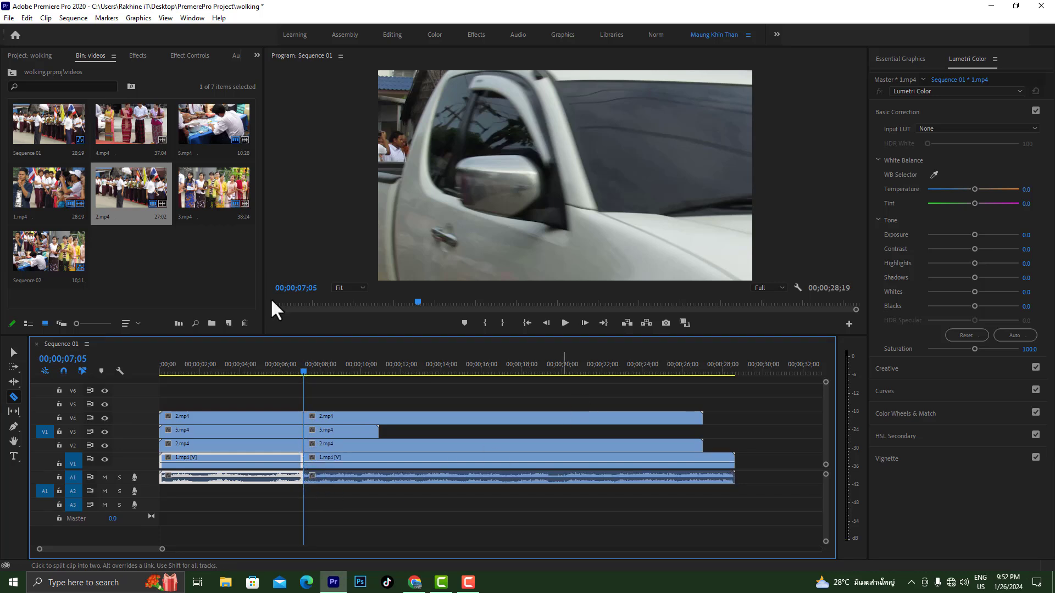
# Delete the clip segments after the cut on tracks V1 to V4 and return the playhead to the sequence start
pyautogui.click(13, 353)
pyautogui.click(422, 420)
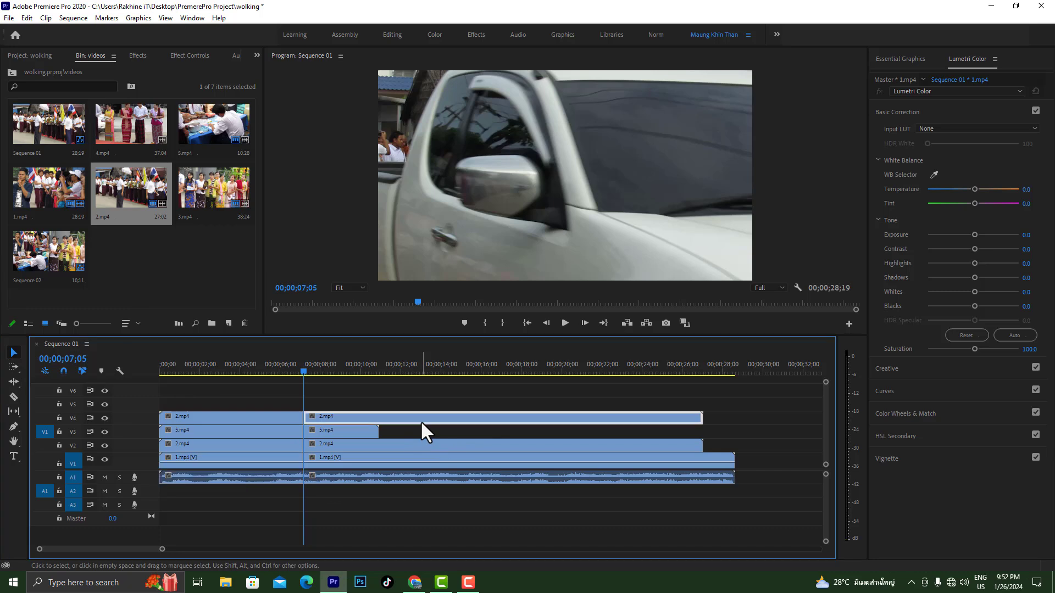
pyautogui.press('Delete')
pyautogui.click(331, 431)
pyautogui.press('Delete')
pyautogui.click(343, 441)
pyautogui.press('Delete')
pyautogui.click(349, 458)
pyautogui.press('Delete')
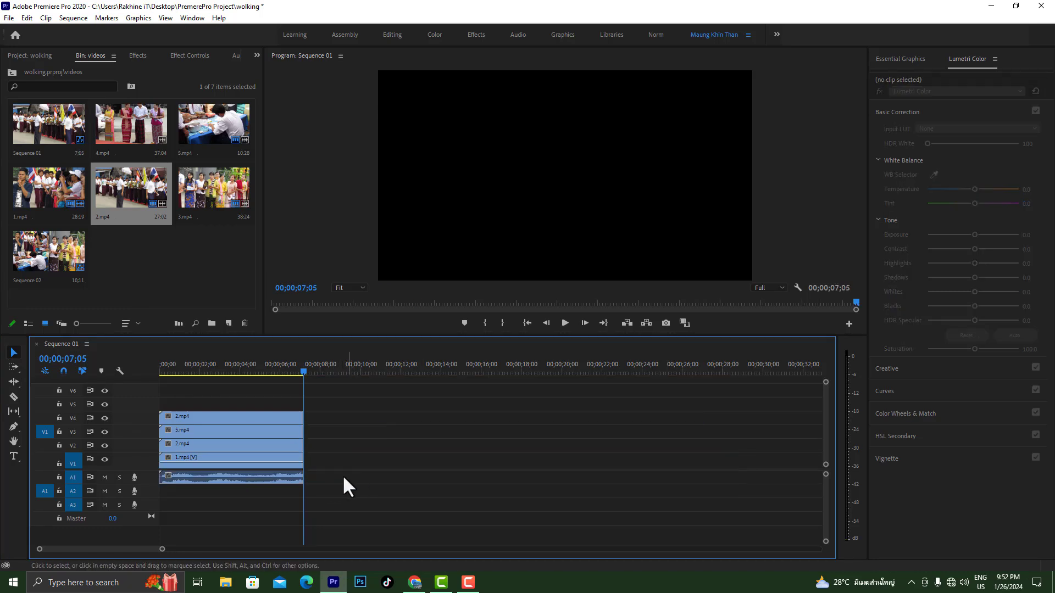
pyautogui.moveTo(303, 372); pyautogui.dragTo(122, 375)
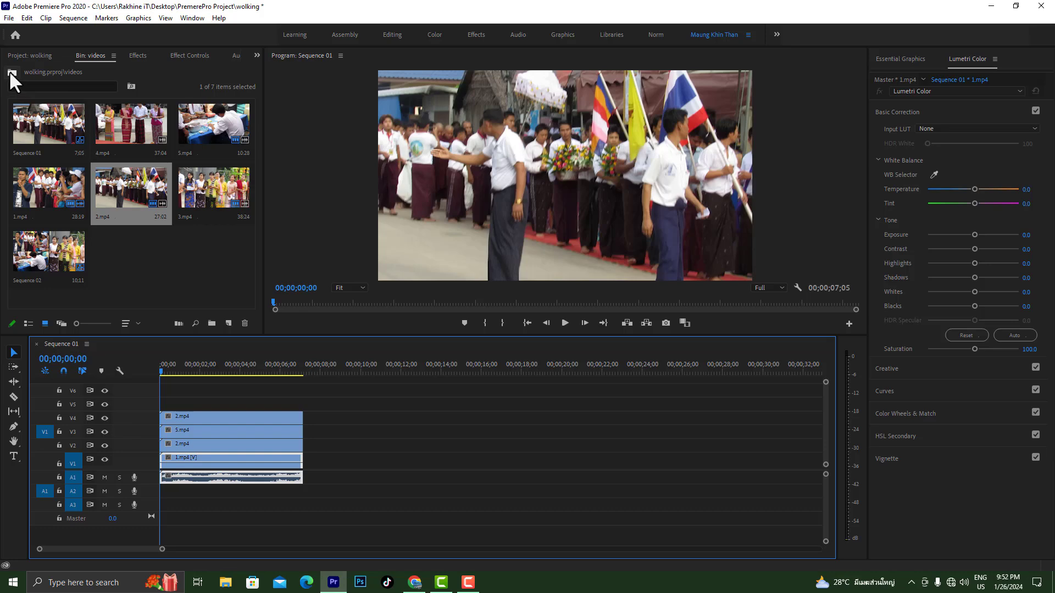
# Set the scale of the 2.mp4 clip on track V4 to 50
pyautogui.click(54, 56)
pyautogui.click(175, 57)
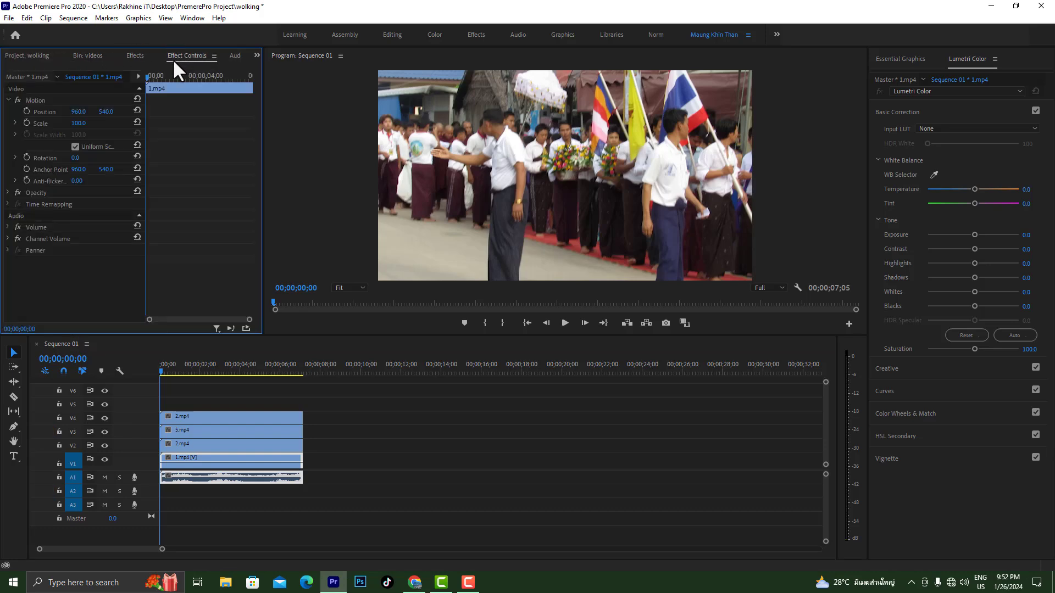
pyautogui.click(207, 460)
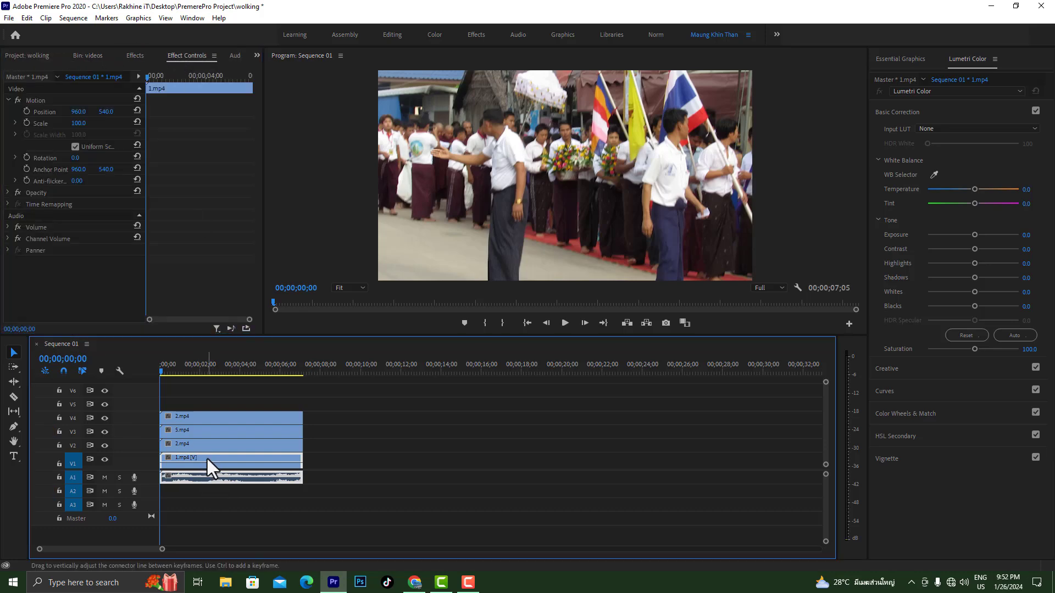
pyautogui.click(193, 415)
pyautogui.click(77, 130)
pyautogui.click(79, 123)
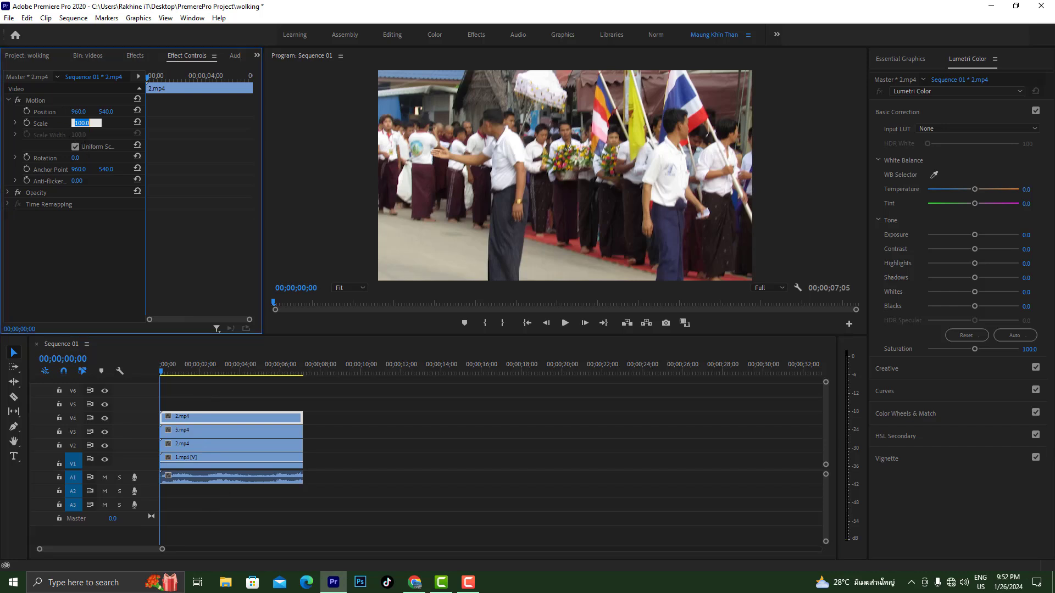
pyautogui.write('50')
pyautogui.press('Return')
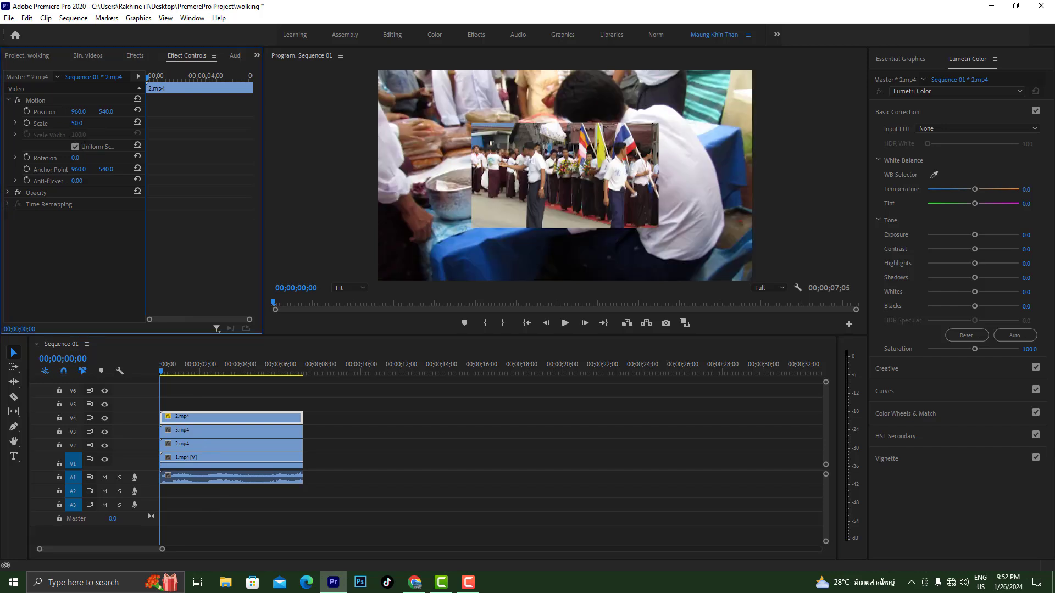
# Set the scale of the 5.mp4 clip on track V3 to 50
pyautogui.click(214, 429)
pyautogui.click(81, 124)
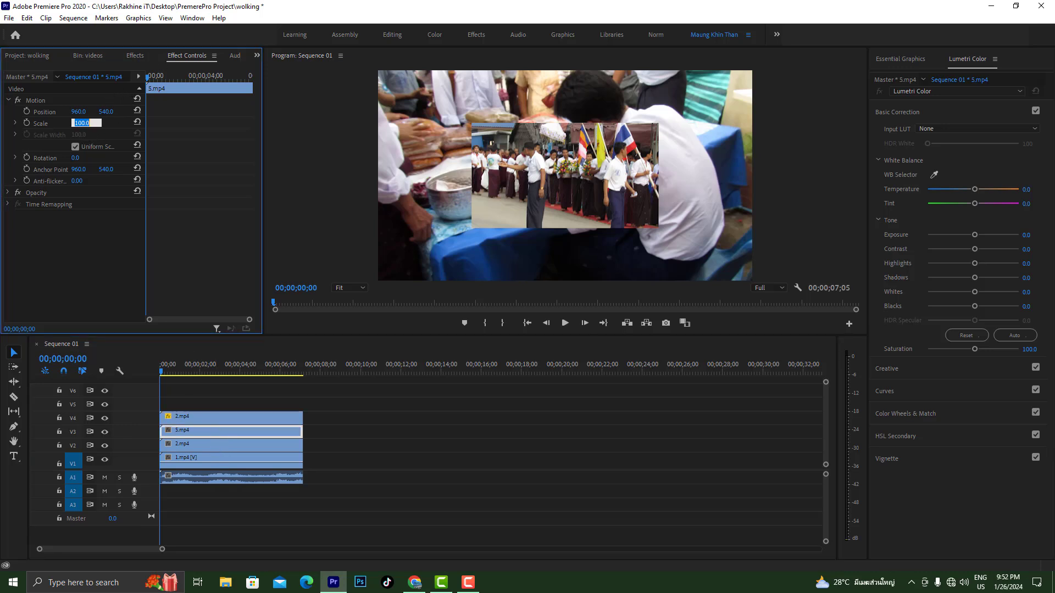
pyautogui.write('54')
pyautogui.write('0')
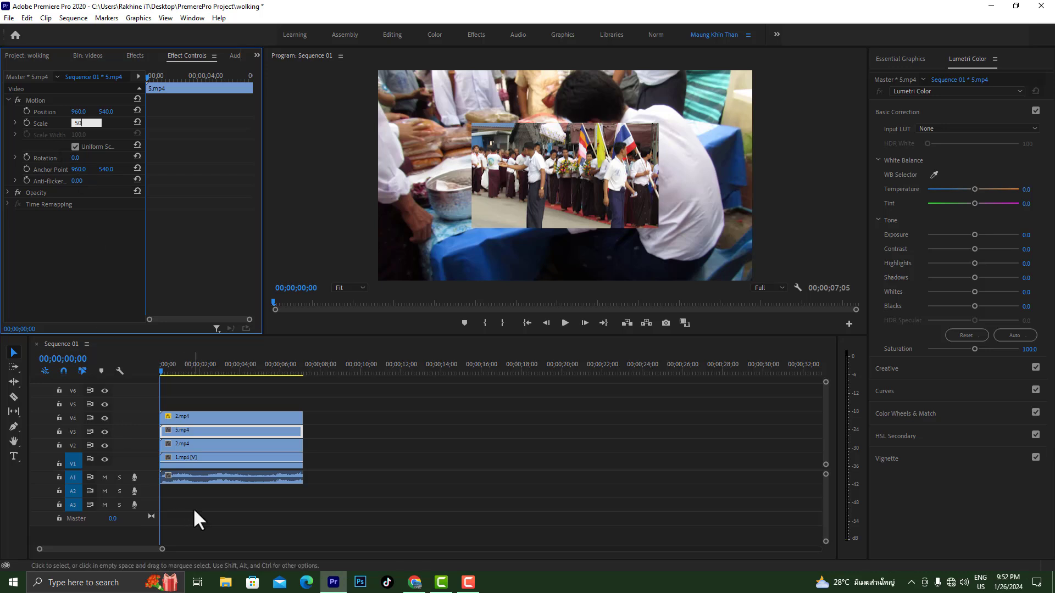
# Set the scale of the 2.mp4 clip on track V2 to 50
pyautogui.click(206, 443)
pyautogui.click(78, 122)
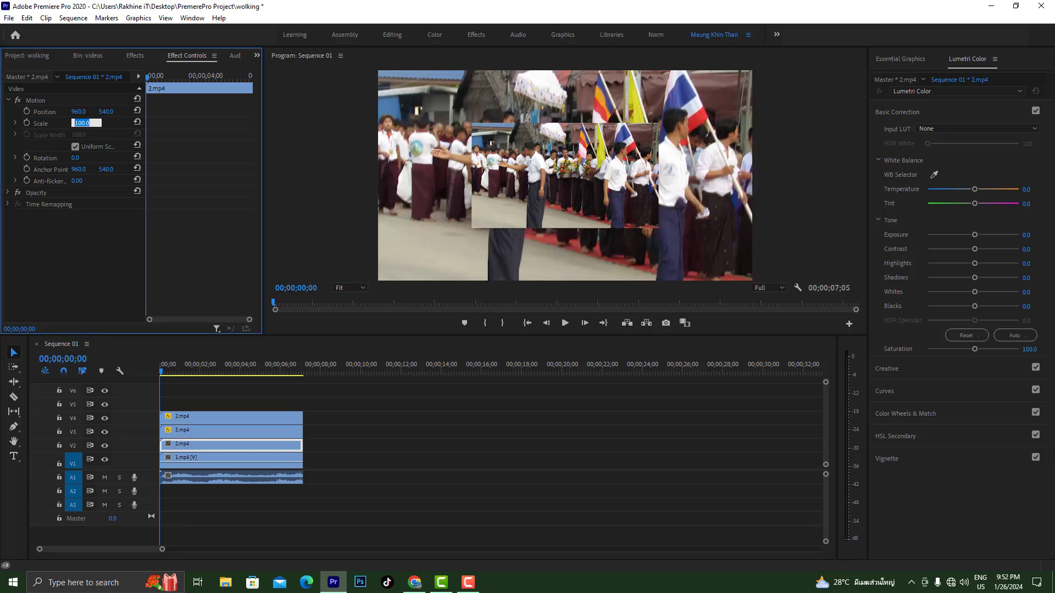
pyautogui.write('50')
pyautogui.press('Return')
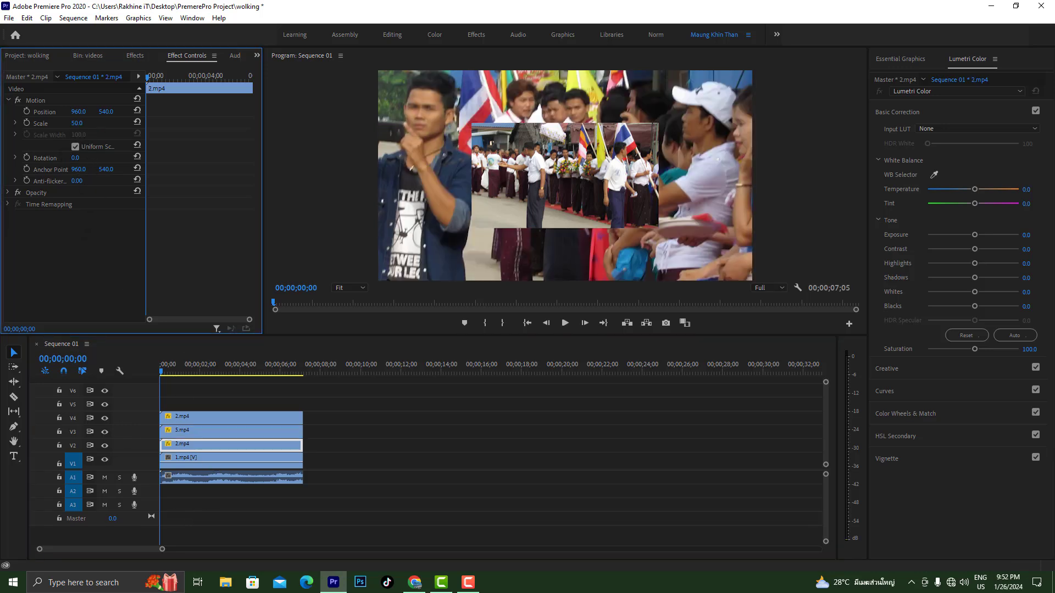
# Set the scale of the 1.mp4 clip on track V1 to 50
pyautogui.click(208, 460)
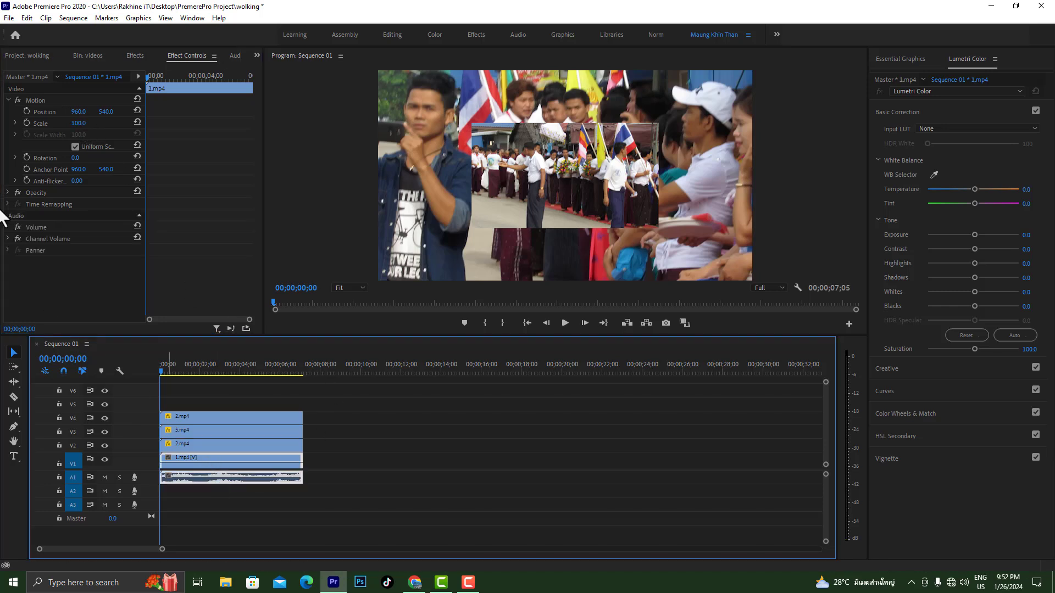
pyautogui.click(80, 123)
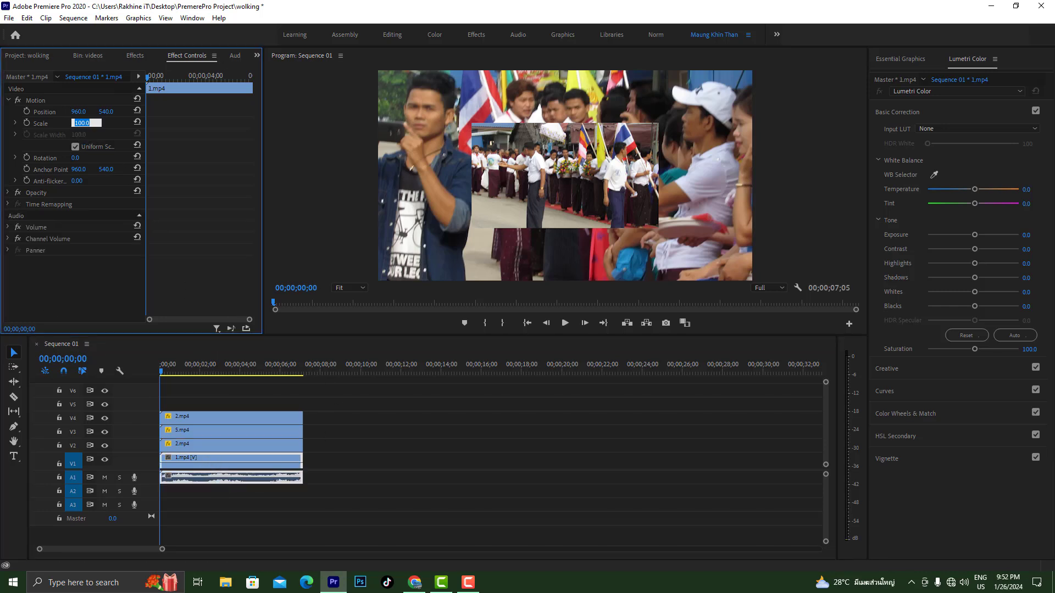
pyautogui.write('50')
pyautogui.press('Return')
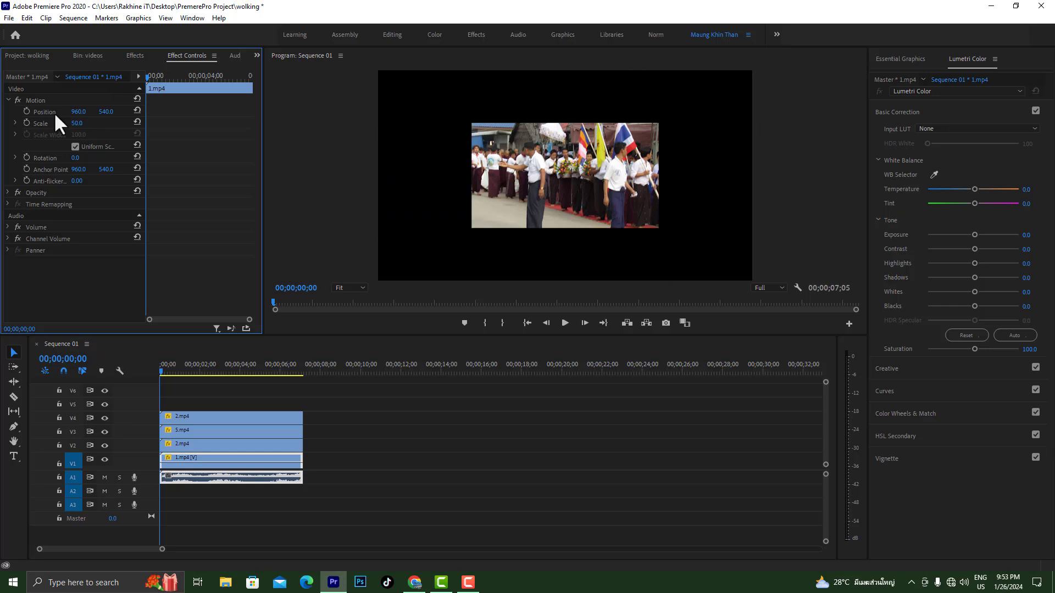
# Move the 2.mp4 clip on track V4 into the upper-left quarter of the frame, at position 478, 267
pyautogui.click(246, 417)
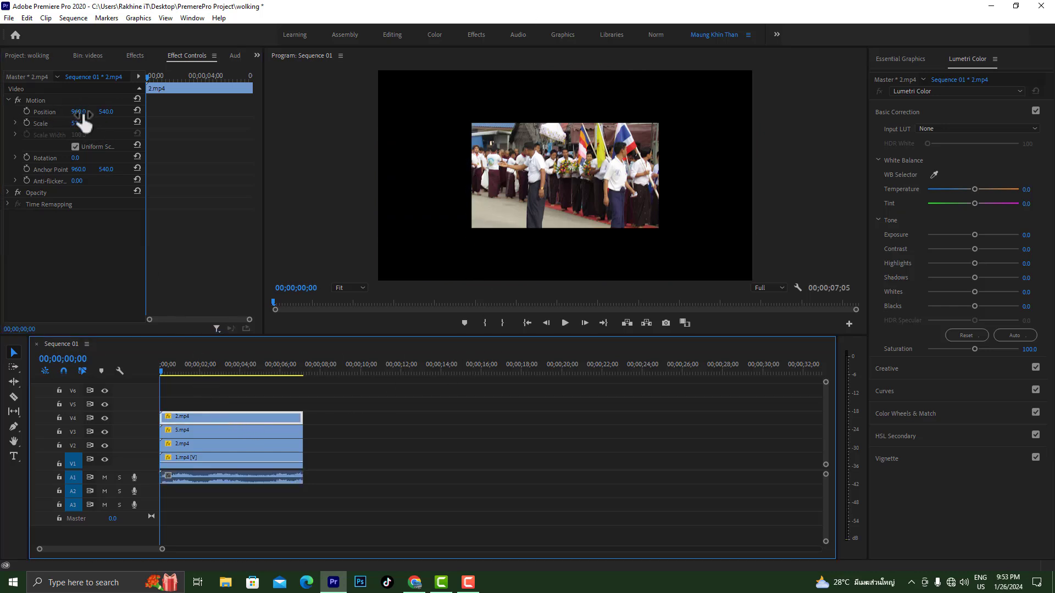
pyautogui.moveTo(79, 111); pyautogui.dragTo(3, 112)
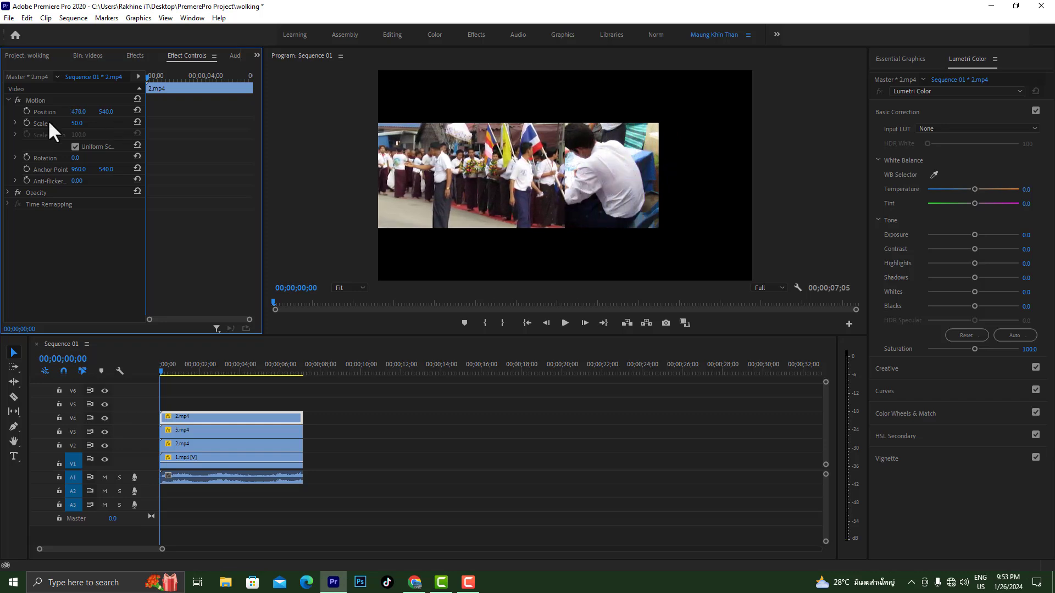
pyautogui.moveTo(99, 111); pyautogui.dragTo(47, 111)
# Move the 5.mp4 clip on track V3 into the upper-right quarter of the frame, at position 1439, 263
pyautogui.click(249, 431)
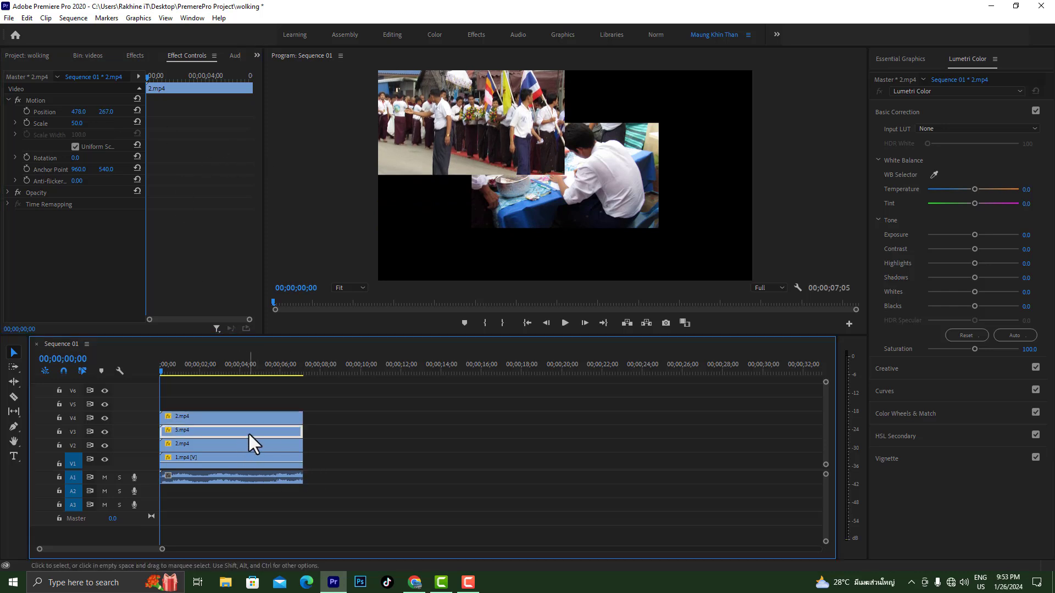
pyautogui.moveTo(76, 111); pyautogui.dragTo(339, 111)
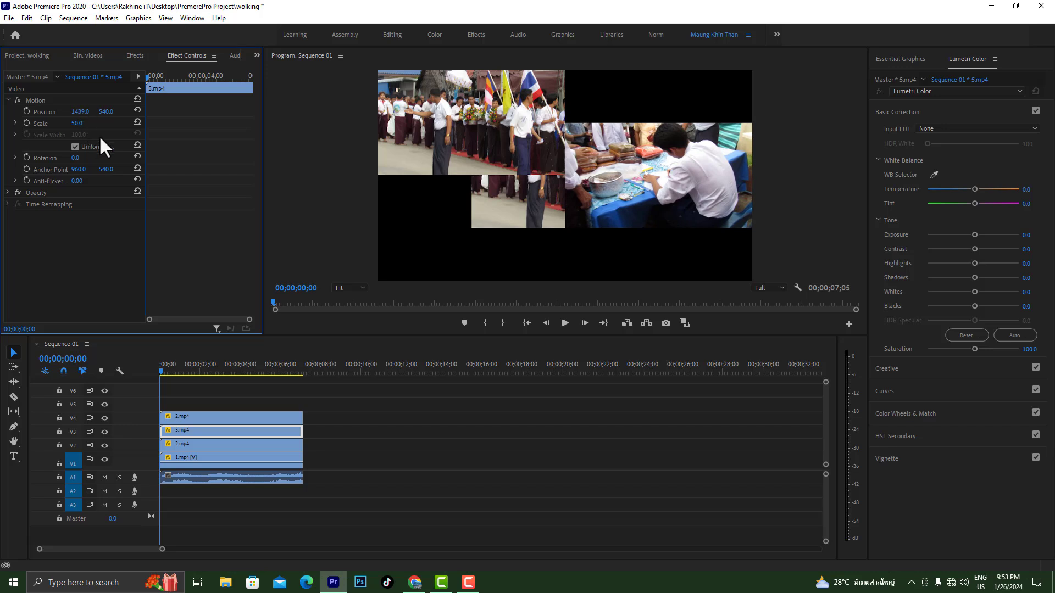
pyautogui.moveTo(104, 124)
pyautogui.mouseDown()
pyautogui.moveTo(2, 124)
pyautogui.moveTo(96, 111)
pyautogui.mouseUp()
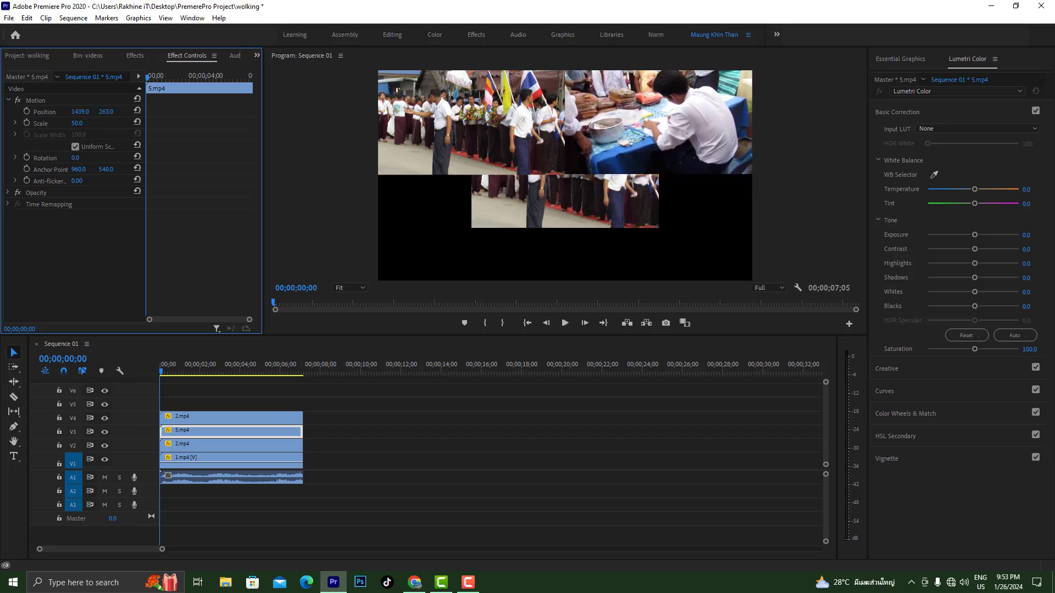
# Move the 2.mp4 clip on track V2 into the lower-left quarter of the frame, at position 464, 801
pyautogui.click(192, 445)
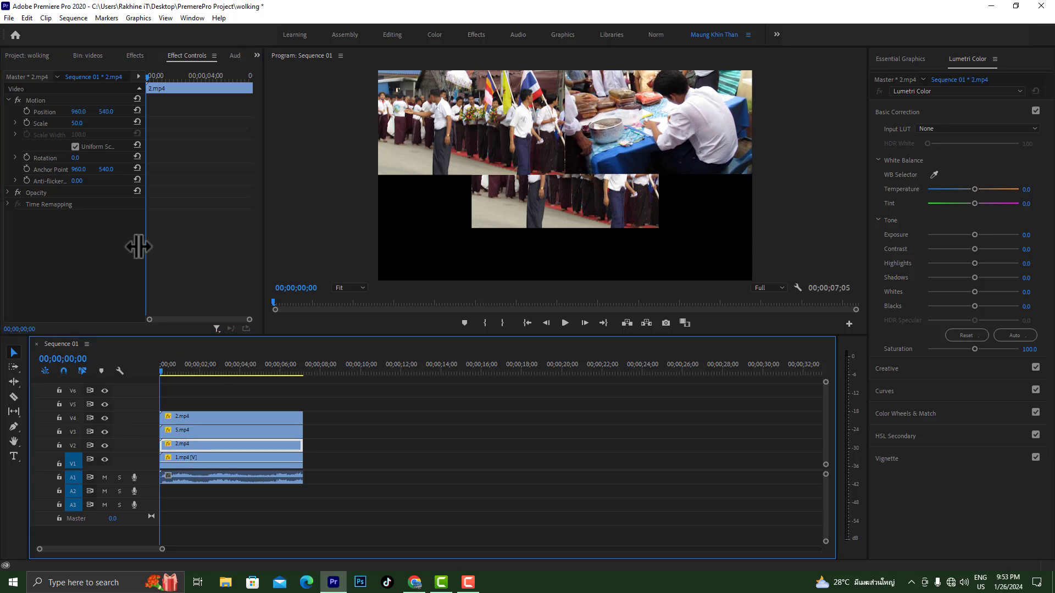
pyautogui.moveTo(75, 112); pyautogui.dragTo(5, 111)
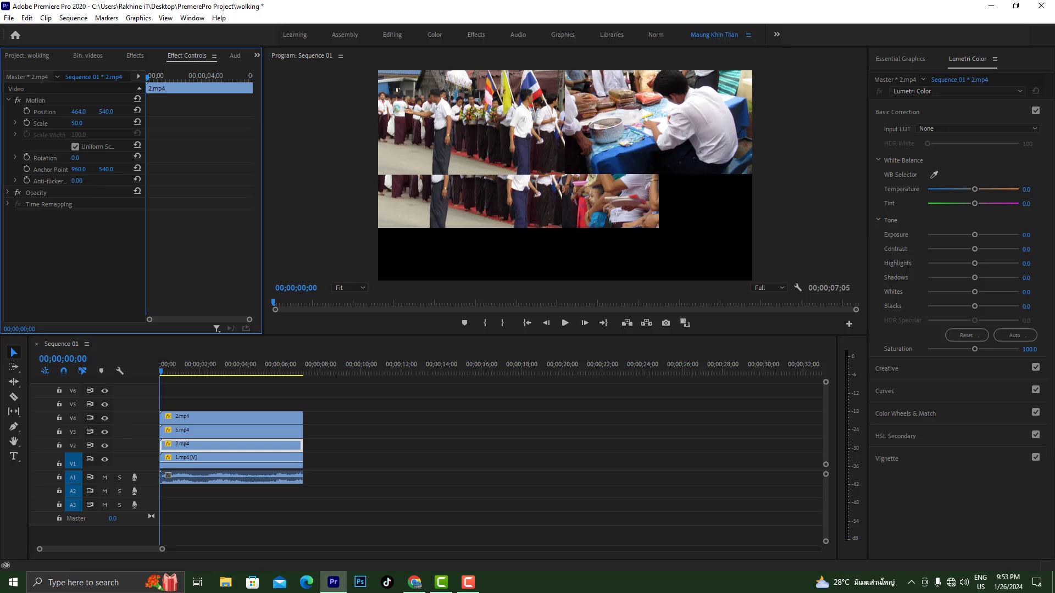
pyautogui.moveTo(106, 113); pyautogui.dragTo(162, 112)
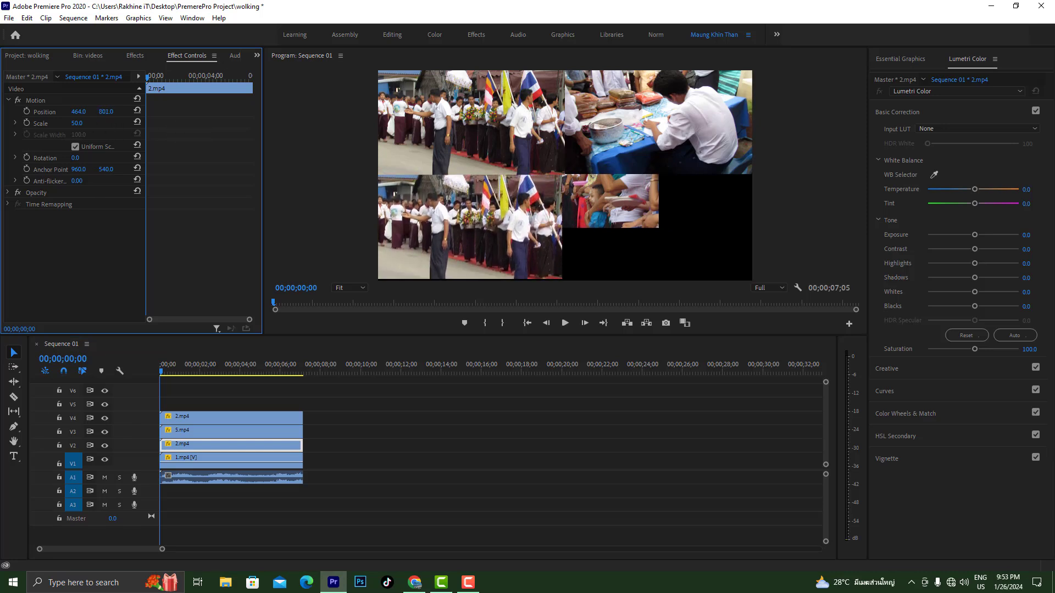
# Move the 1.mp4 clip on track V1 into the lower-right quarter of the frame, at position 1440, 812
pyautogui.click(256, 462)
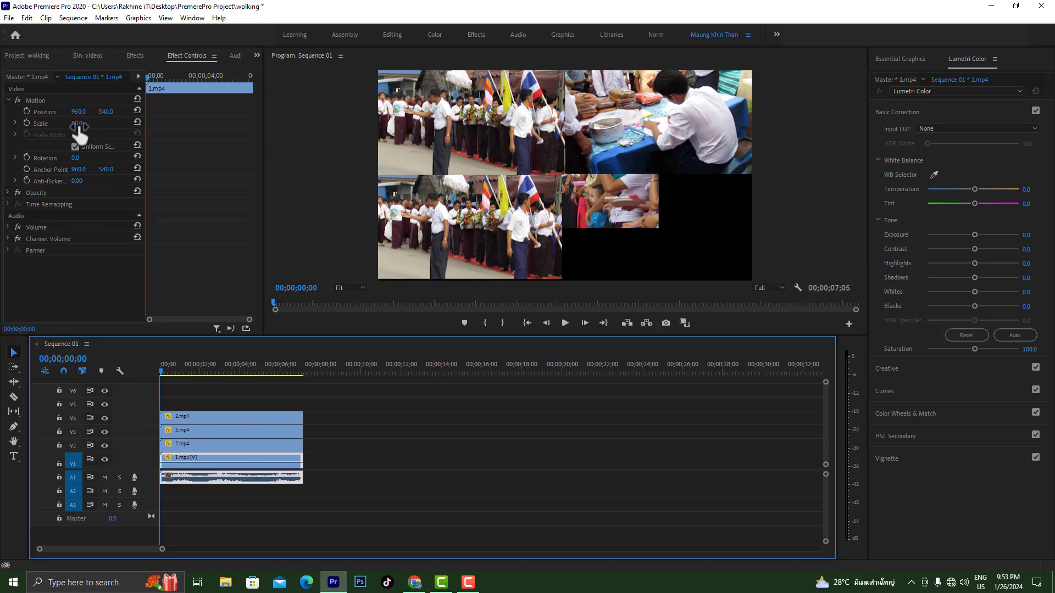
pyautogui.moveTo(78, 112); pyautogui.dragTo(343, 111)
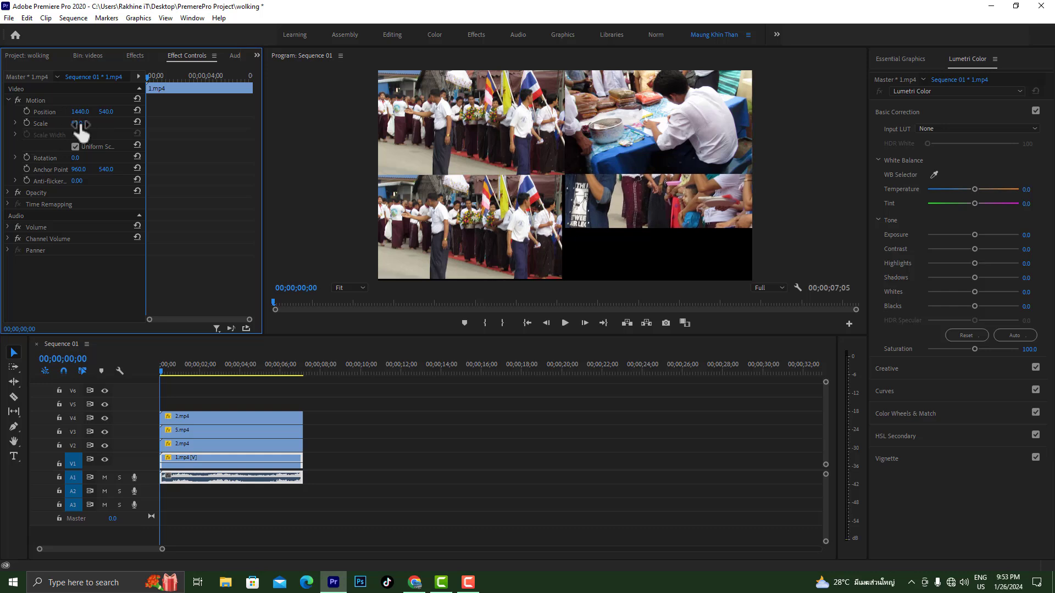
pyautogui.moveTo(102, 113); pyautogui.dragTo(252, 113)
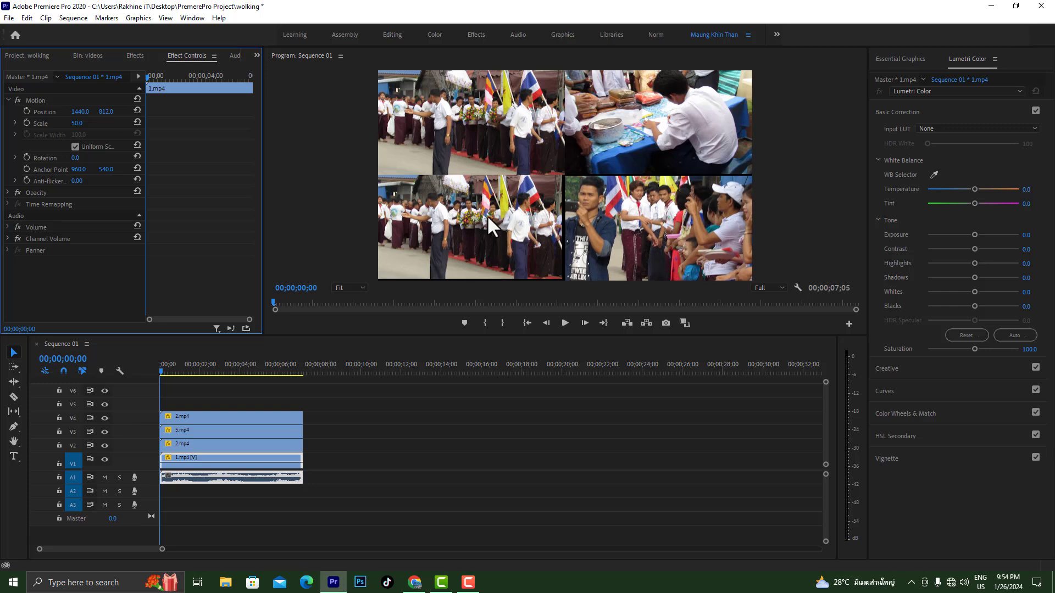
# Adjust the position of the 2.mp4 clip on track V2 to 481, 810 to close the gaps around it
pyautogui.click(243, 446)
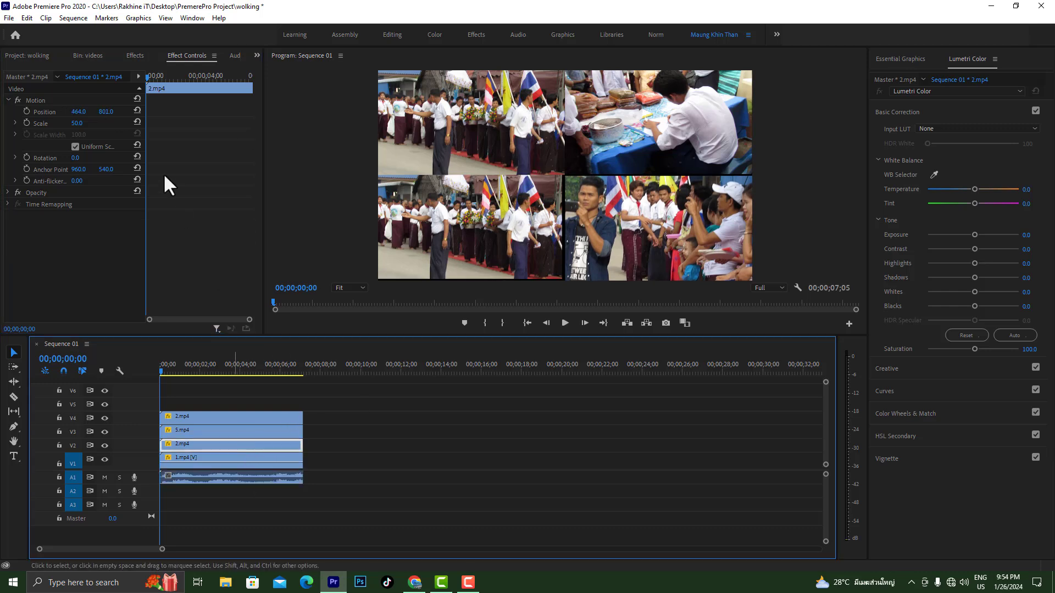
pyautogui.moveTo(78, 113); pyautogui.dragTo(87, 114)
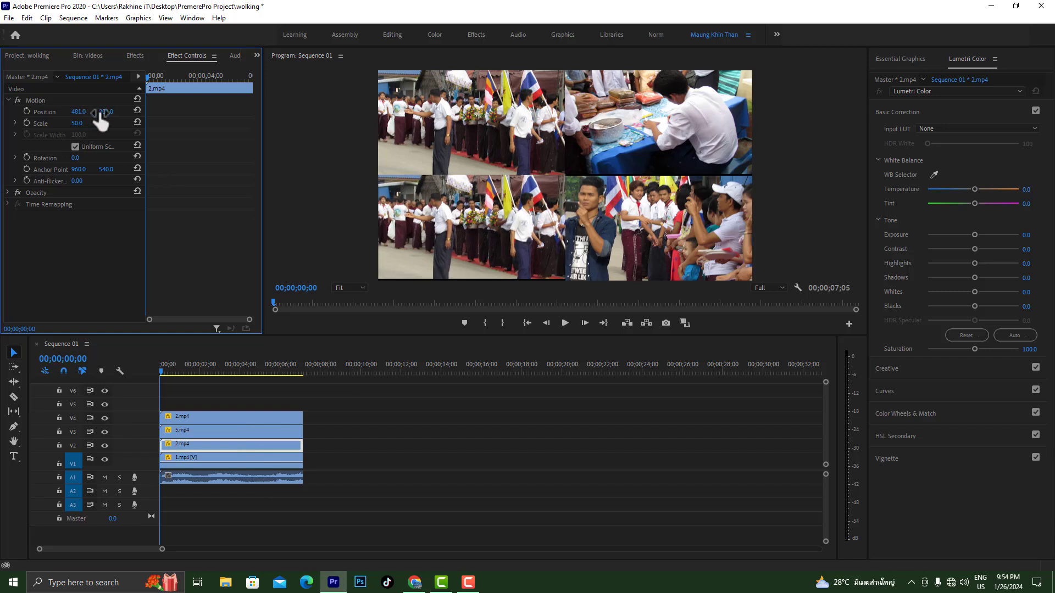
pyautogui.moveTo(106, 113); pyautogui.dragTo(111, 113)
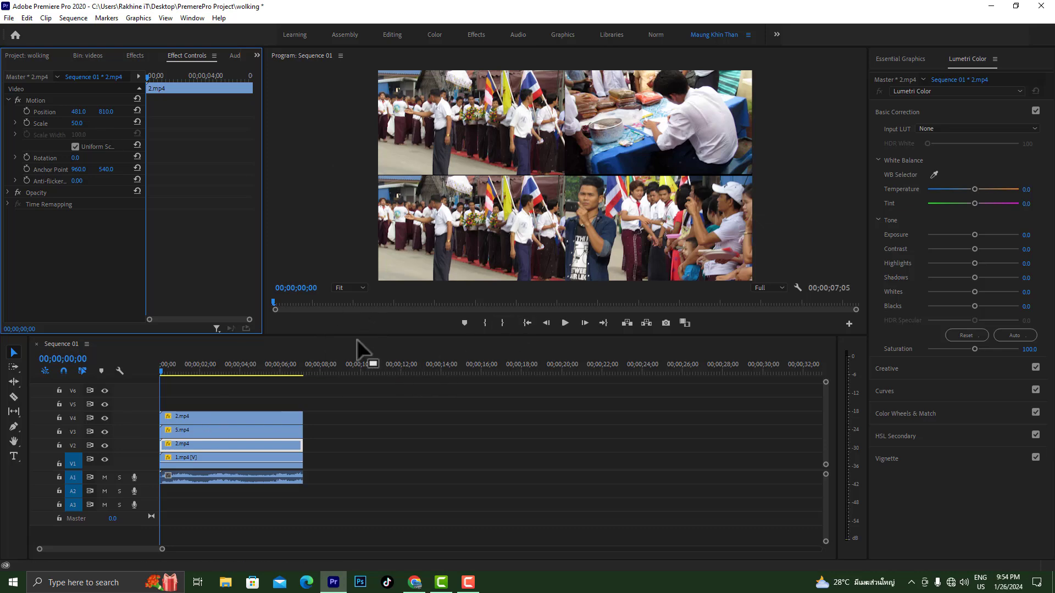
# Enlarge the program preview and draw a horizontal divider across the full frame between the upper and lower clips with the Pen tool
pyautogui.moveTo(360, 336); pyautogui.dragTo(361, 396)
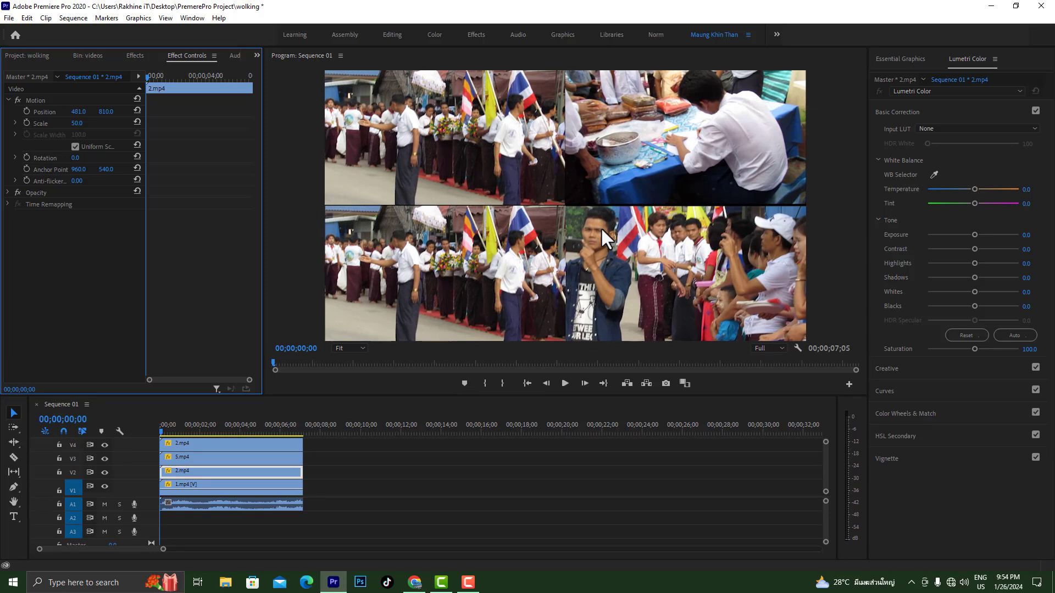
pyautogui.click(14, 487)
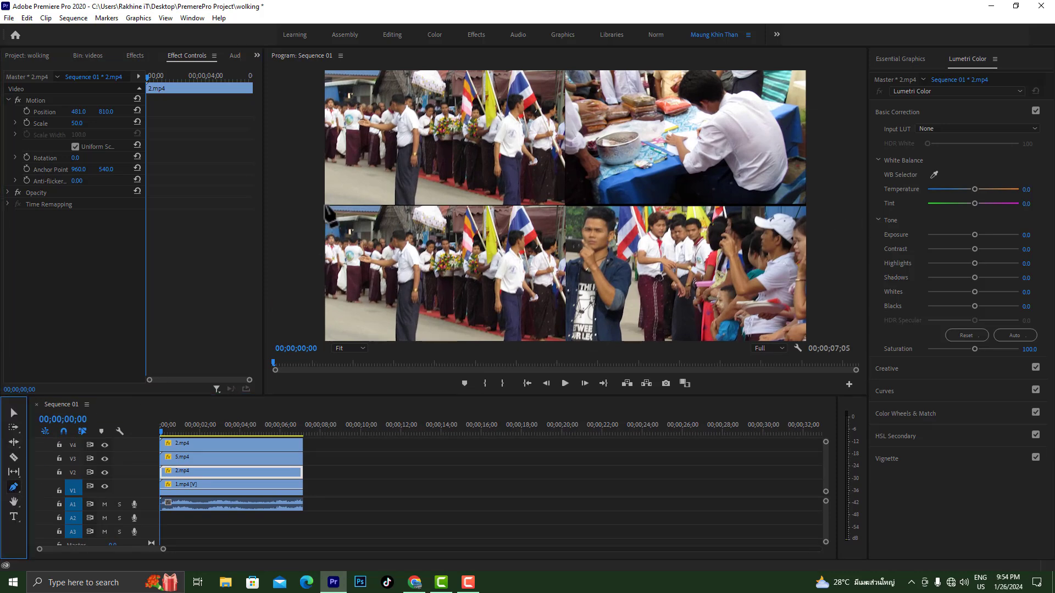
pyautogui.click(324, 205)
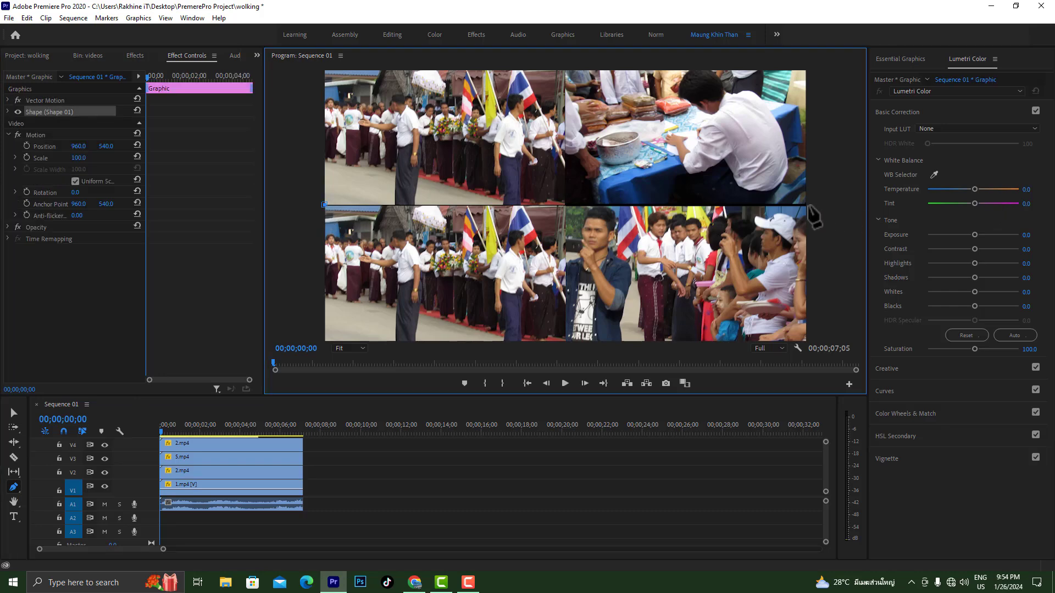
pyautogui.click(806, 204)
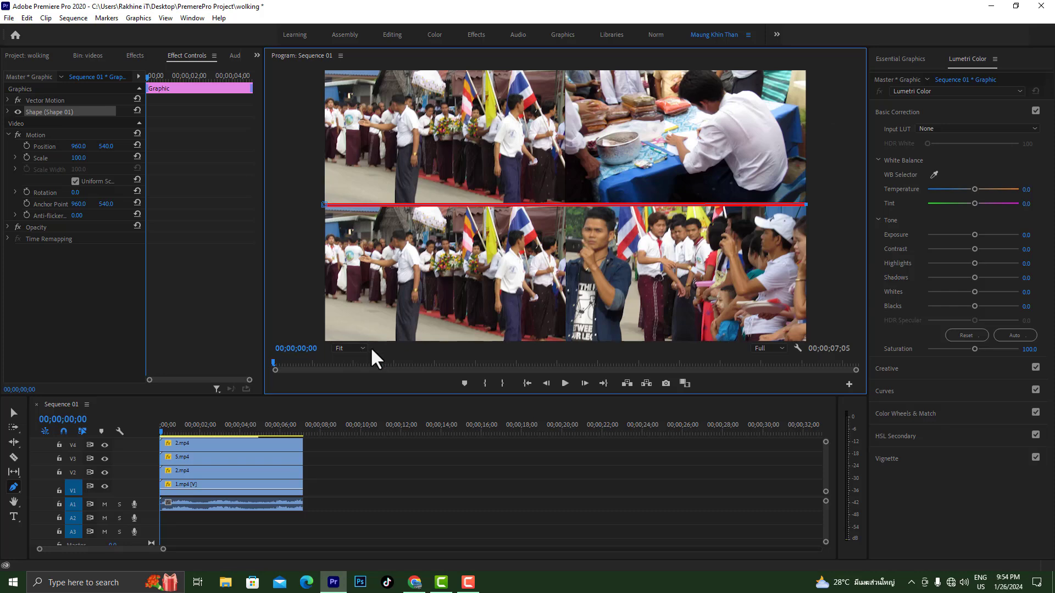
# With the preview at 25%, continue the pen path outside the frame around the upper-right corner to a point above the top centre
pyautogui.click(350, 348)
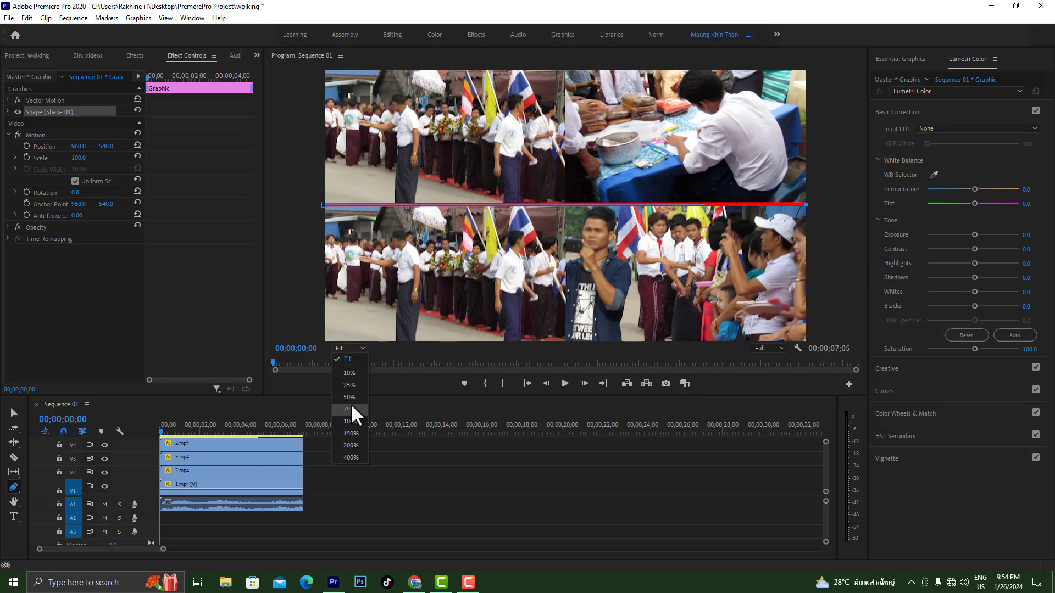
pyautogui.click(348, 396)
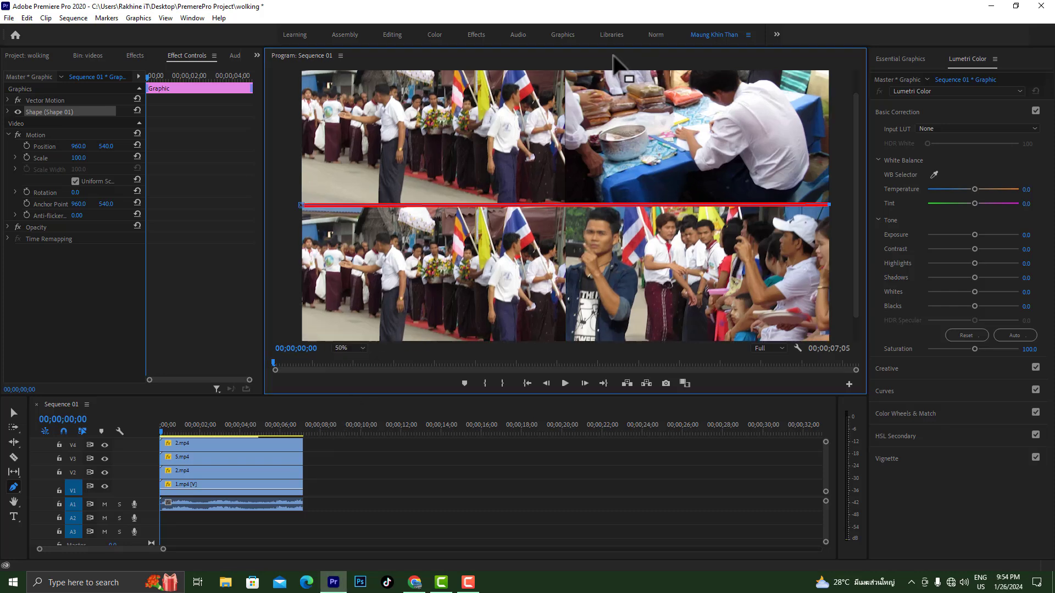
pyautogui.click(362, 349)
pyautogui.click(352, 394)
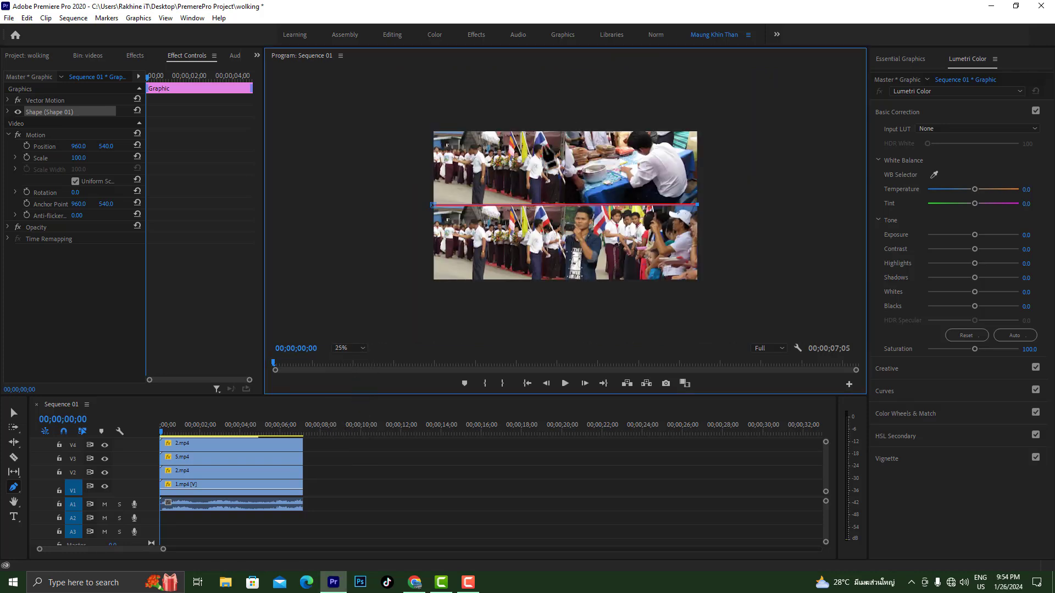
pyautogui.click(751, 147)
pyautogui.click(694, 89)
pyautogui.click(557, 81)
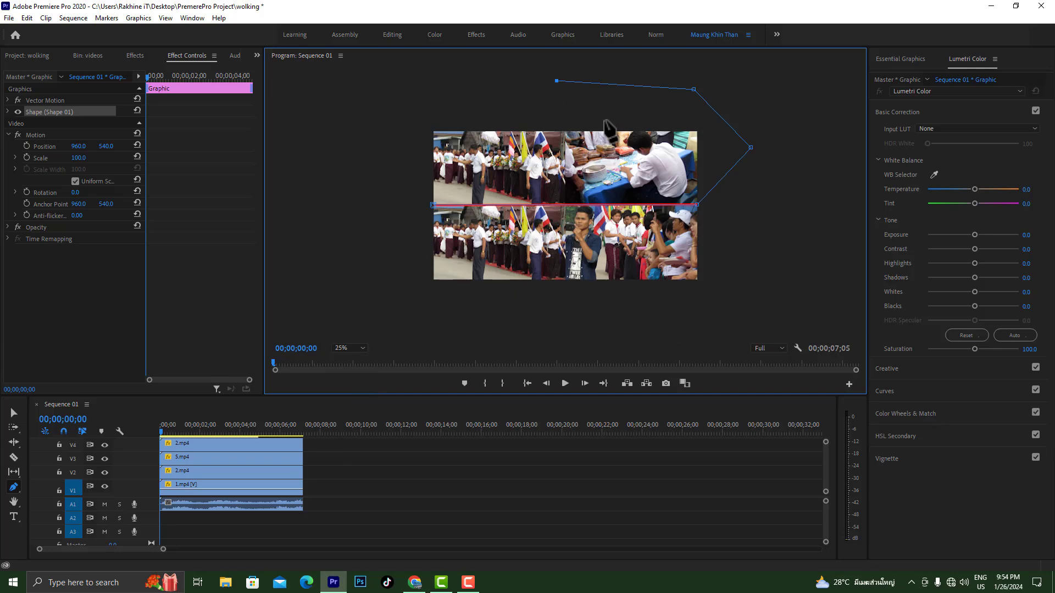
# Fit the preview and extend the pen path down the vertical centre to the bottom edge, dividing the left and right clips
pyautogui.click(359, 350)
pyautogui.click(354, 365)
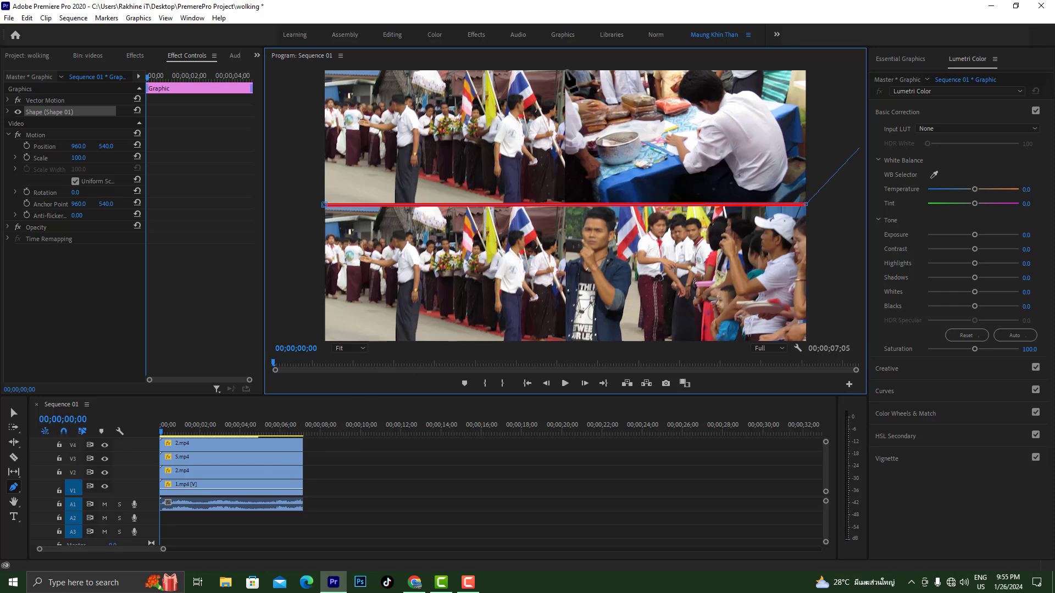
pyautogui.click(566, 342)
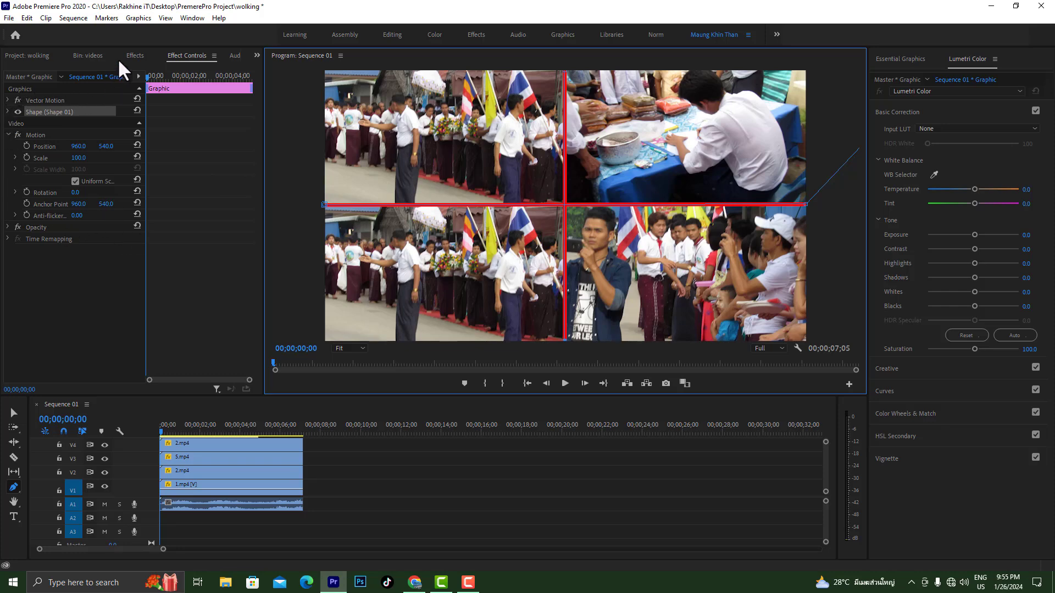
# Change the divider shape's stroke colour to white (FFFFFF)
pyautogui.click(8, 111)
pyautogui.click(62, 180)
pyautogui.click(396, 358)
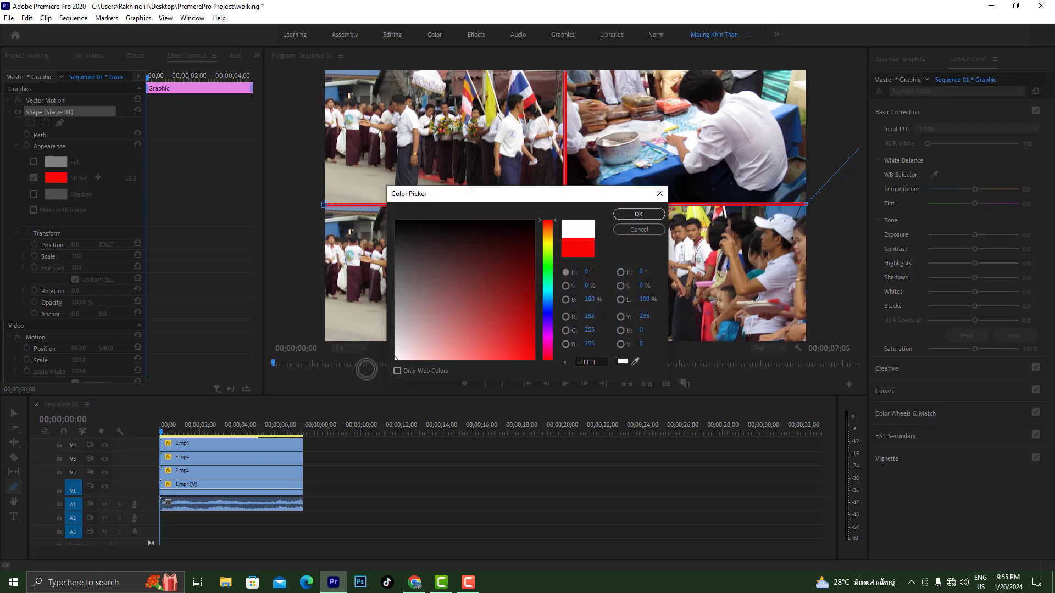
pyautogui.click(630, 215)
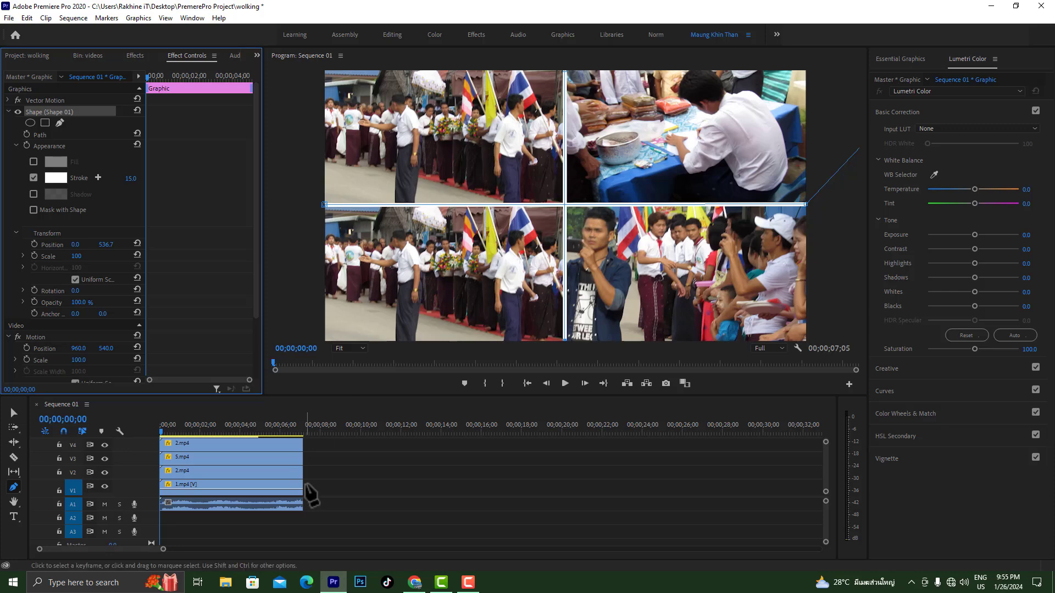
# Play the sequence to check the white dividers over the four clips
pyautogui.click(563, 383)
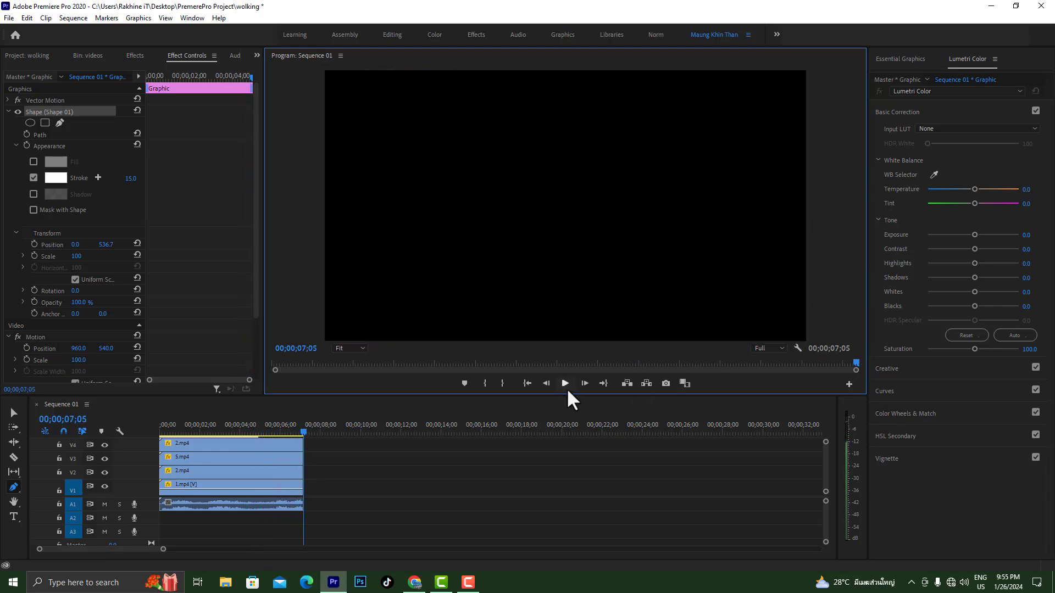
pyautogui.click(559, 385)
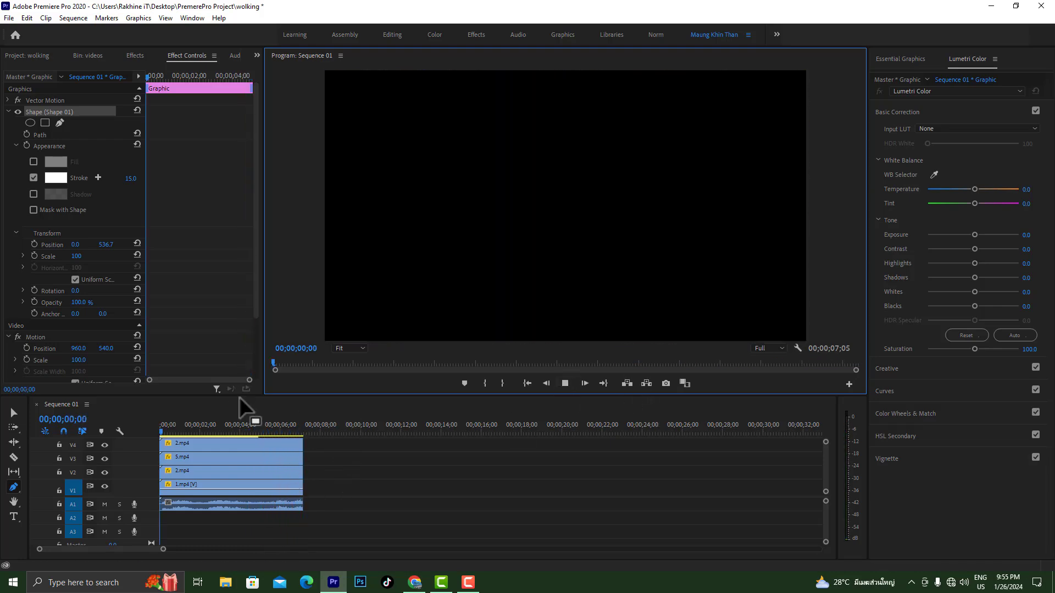
pyautogui.click(565, 383)
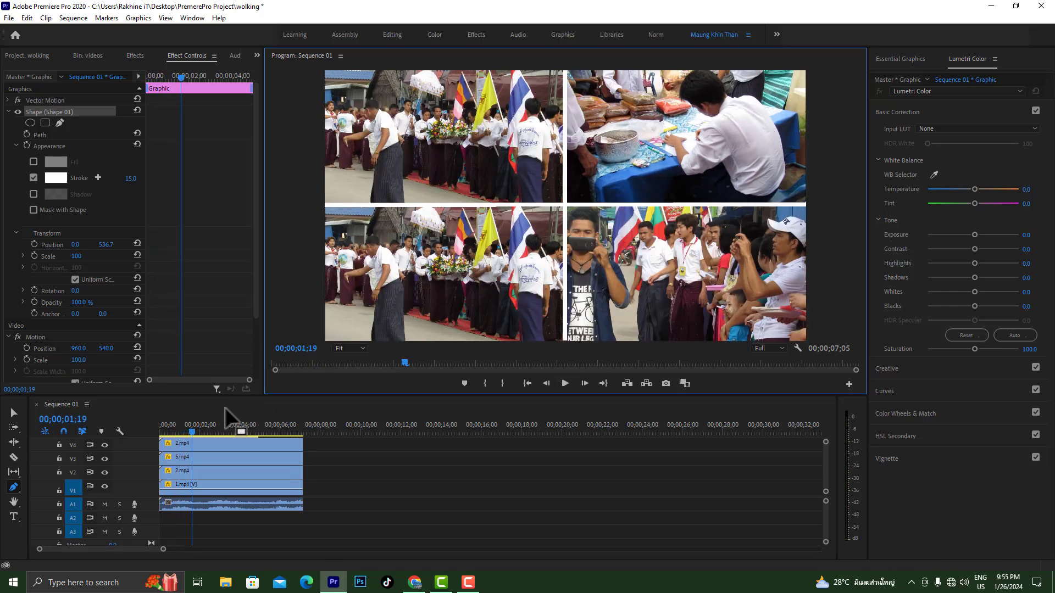
# Enlarge the timeline area and extend the divider graphic on V5 to the end of the video clips
pyautogui.moveTo(232, 397); pyautogui.dragTo(216, 297)
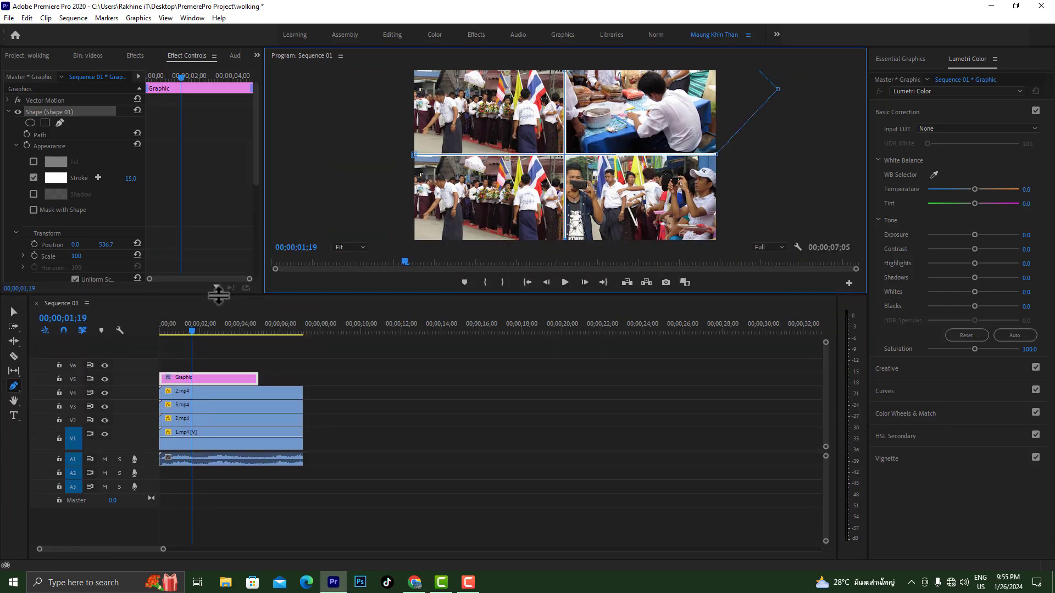
pyautogui.click(14, 312)
pyautogui.moveTo(258, 378); pyautogui.dragTo(302, 378)
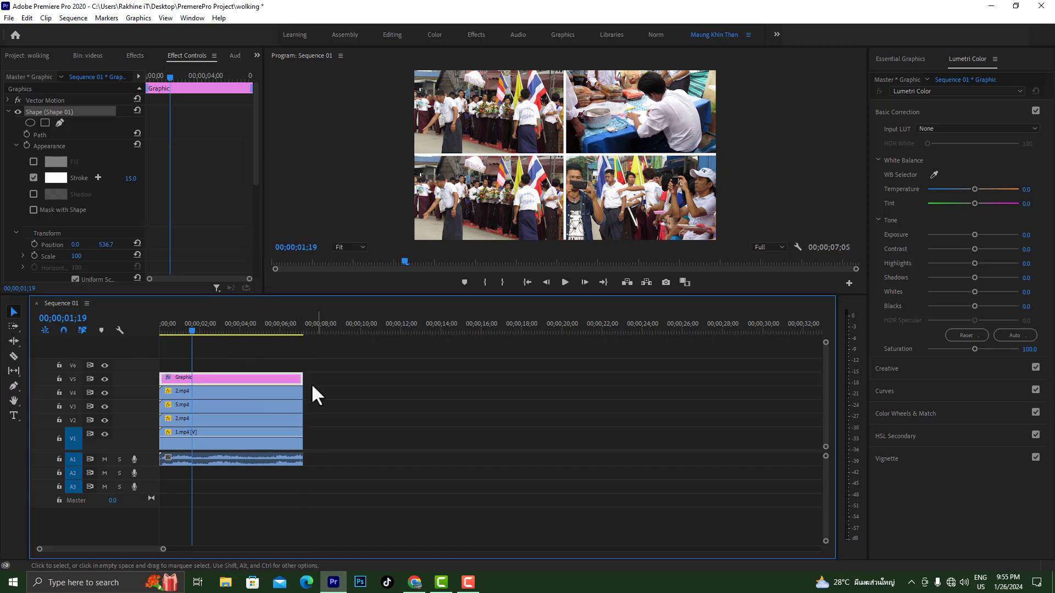
# Play the split-screen sequence from the beginning and check the dividers through to its end
pyautogui.moveTo(190, 331); pyautogui.dragTo(161, 331)
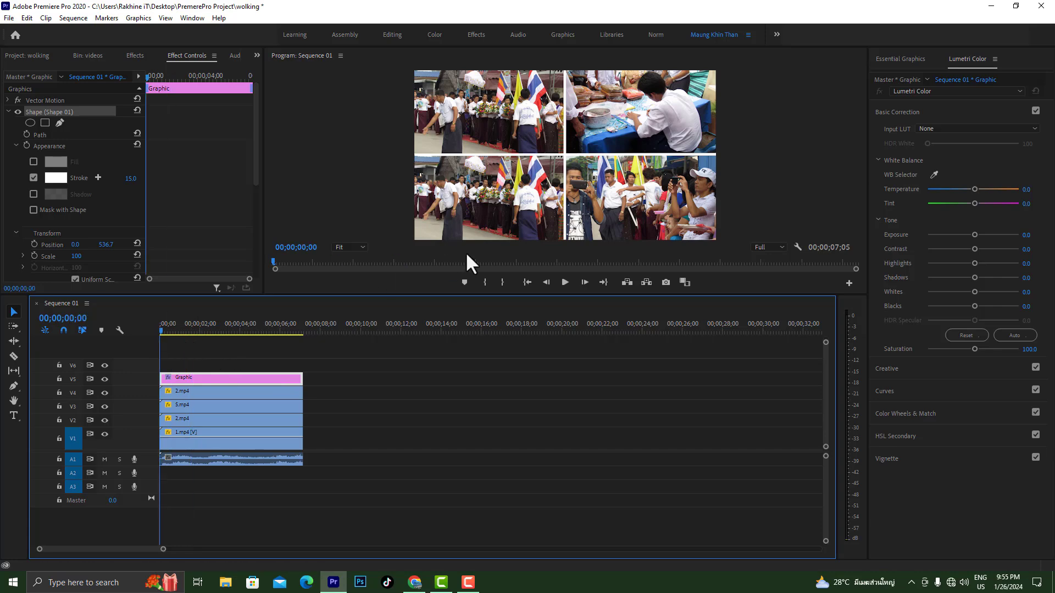
pyautogui.click(565, 283)
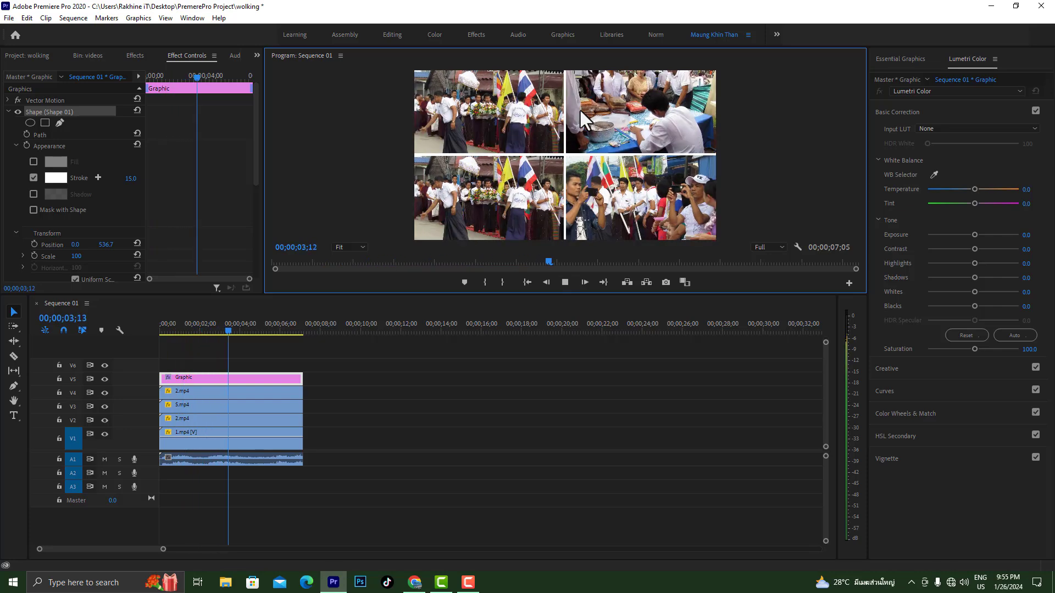
pyautogui.click(563, 283)
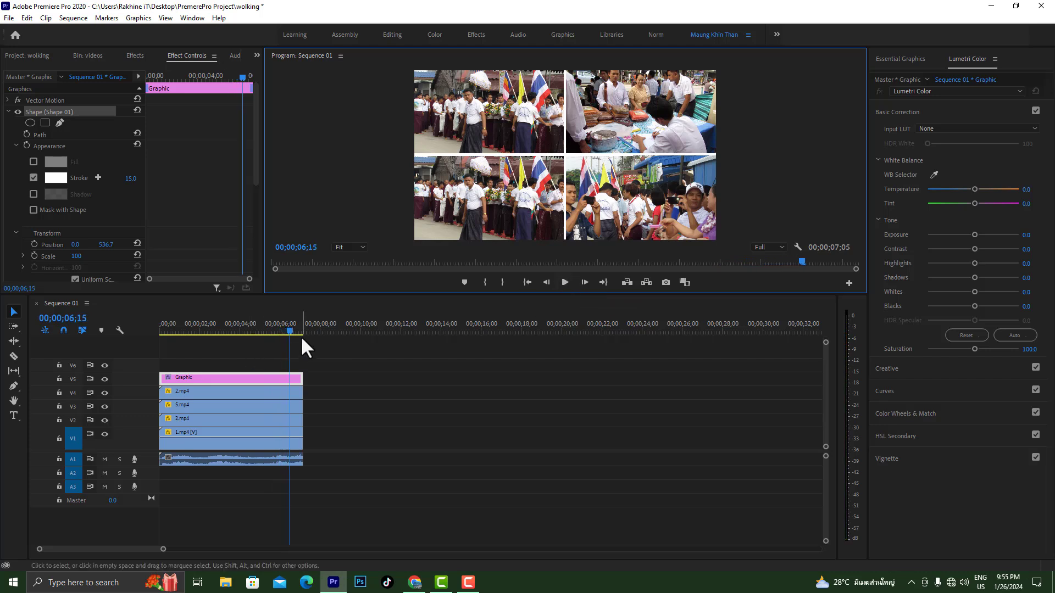
pyautogui.moveTo(288, 328)
pyautogui.mouseDown()
pyautogui.moveTo(314, 327)
pyautogui.moveTo(305, 333)
pyautogui.mouseUp()
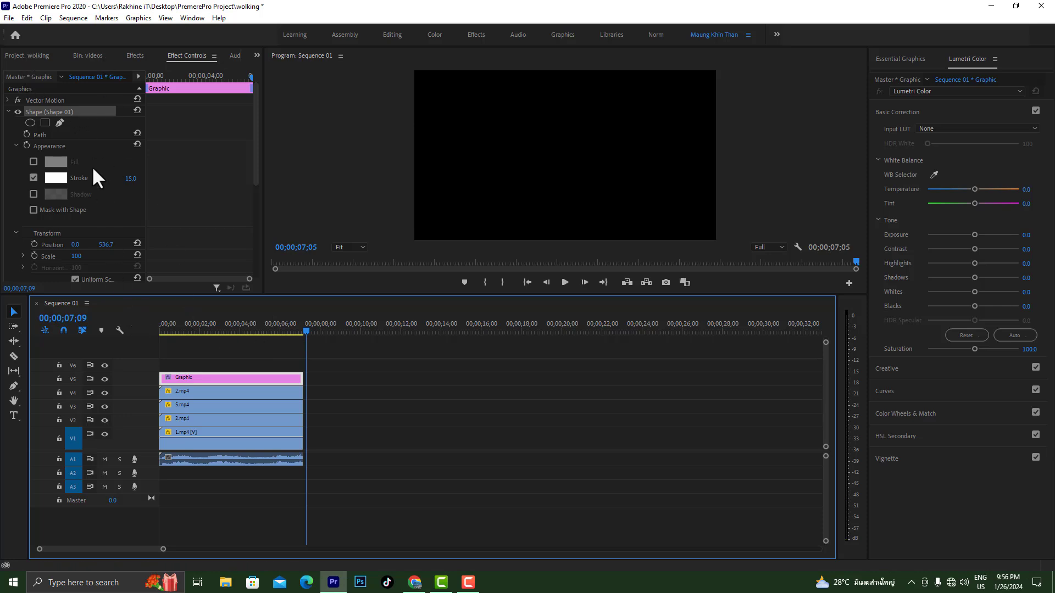
# Create a new sequence with the DSLR 1080p30 preset
pyautogui.click(43, 56)
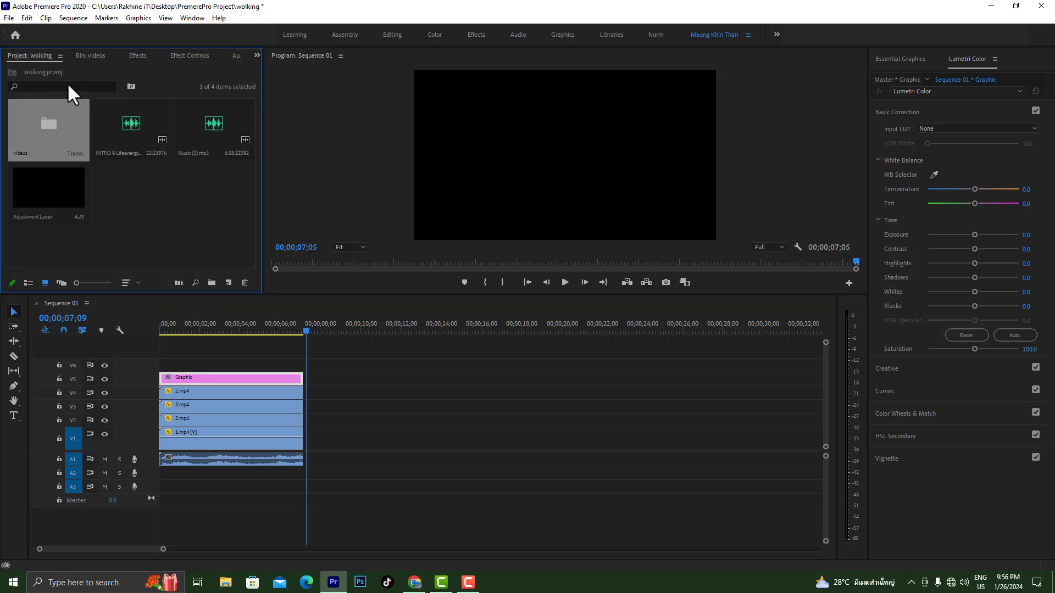
pyautogui.click(228, 282)
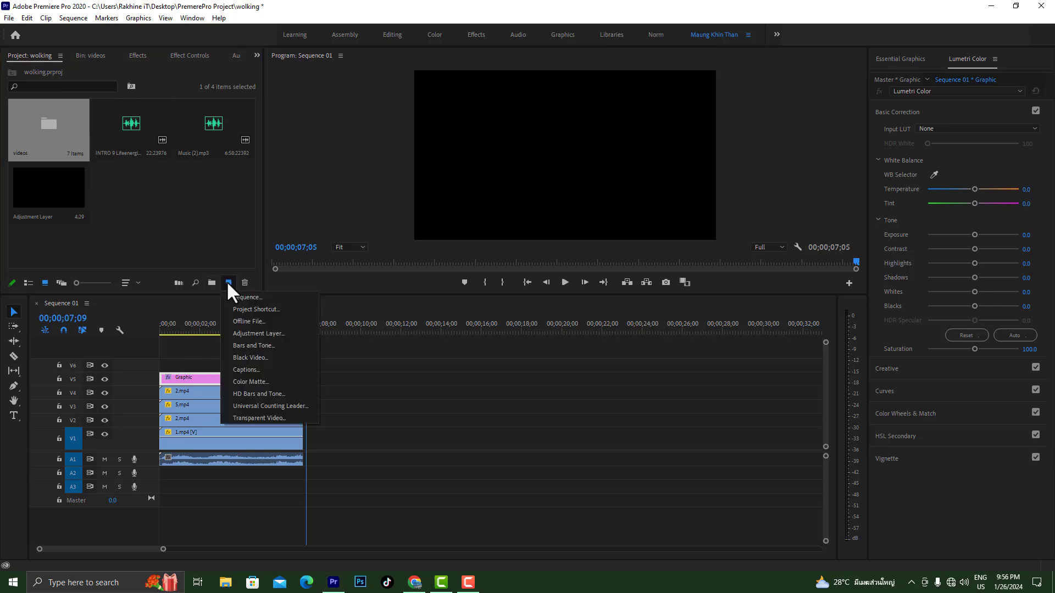
pyautogui.click(251, 297)
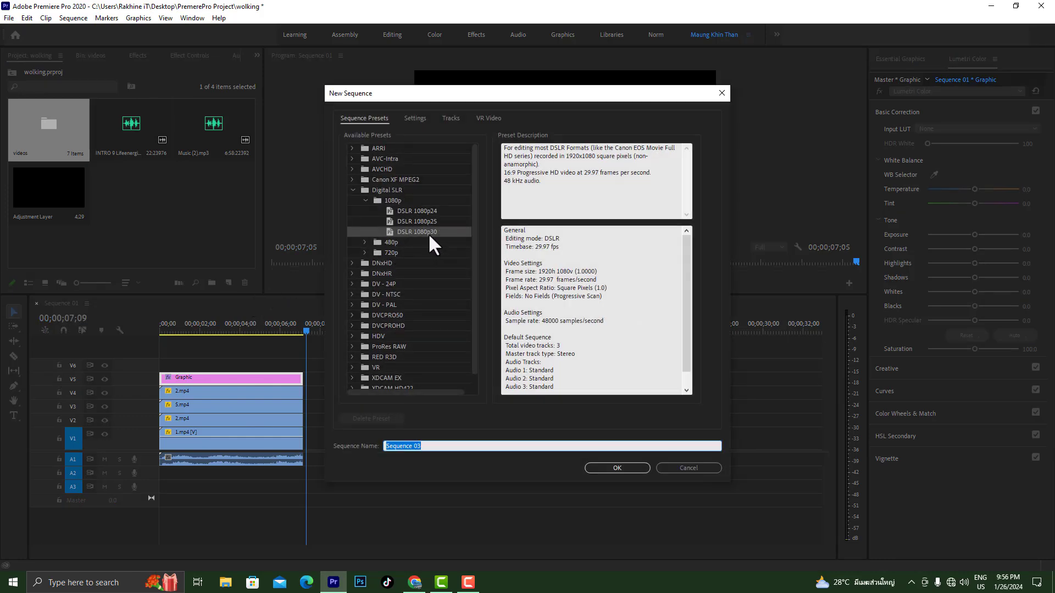
pyautogui.click(625, 470)
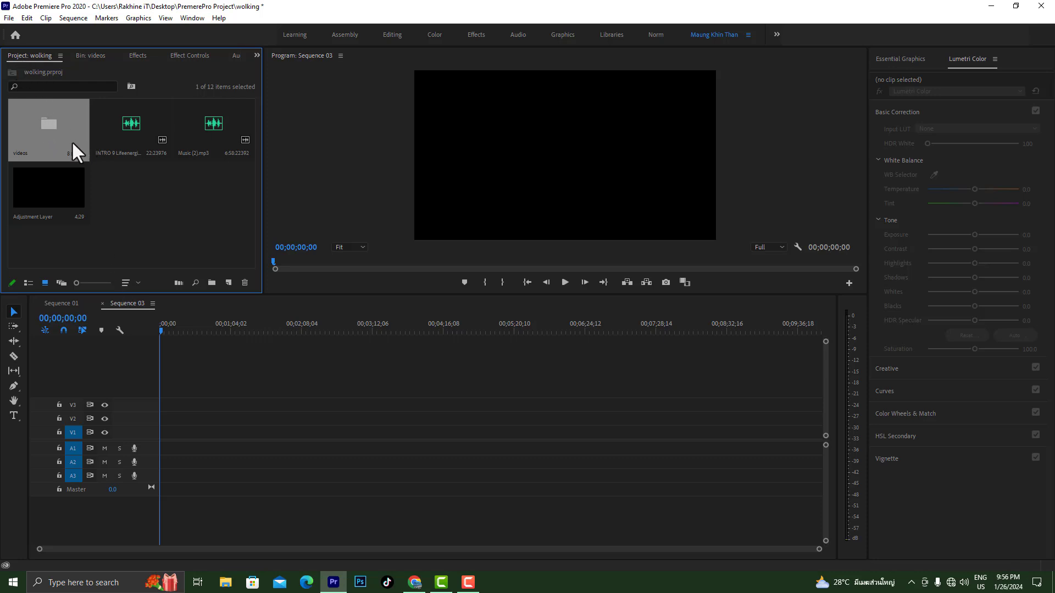
# Place 3.mp4 from the videos bin at the start of track V1 in the new sequence
pyautogui.doubleClick(55, 140)
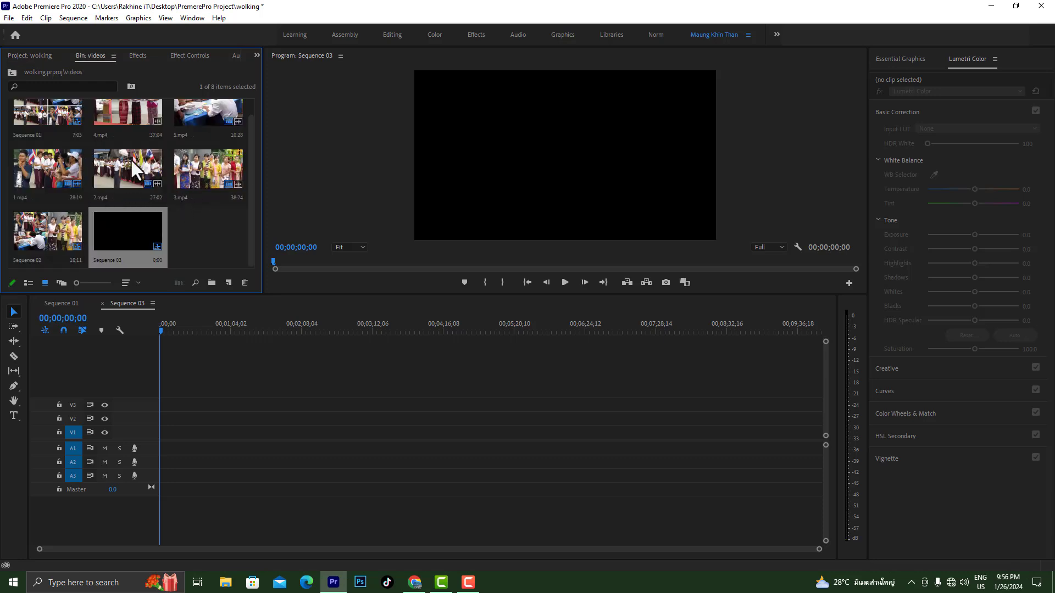
pyautogui.moveTo(202, 169); pyautogui.dragTo(179, 456)
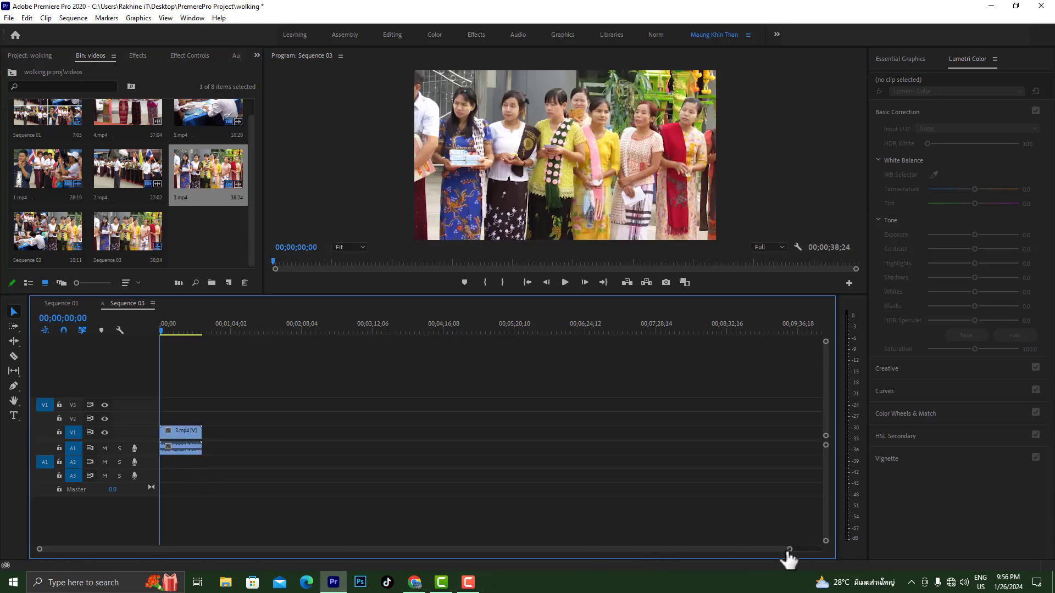
pyautogui.moveTo(790, 550)
pyautogui.mouseDown()
pyautogui.moveTo(492, 539)
pyautogui.moveTo(687, 535)
pyautogui.moveTo(669, 534)
pyautogui.mouseUp()
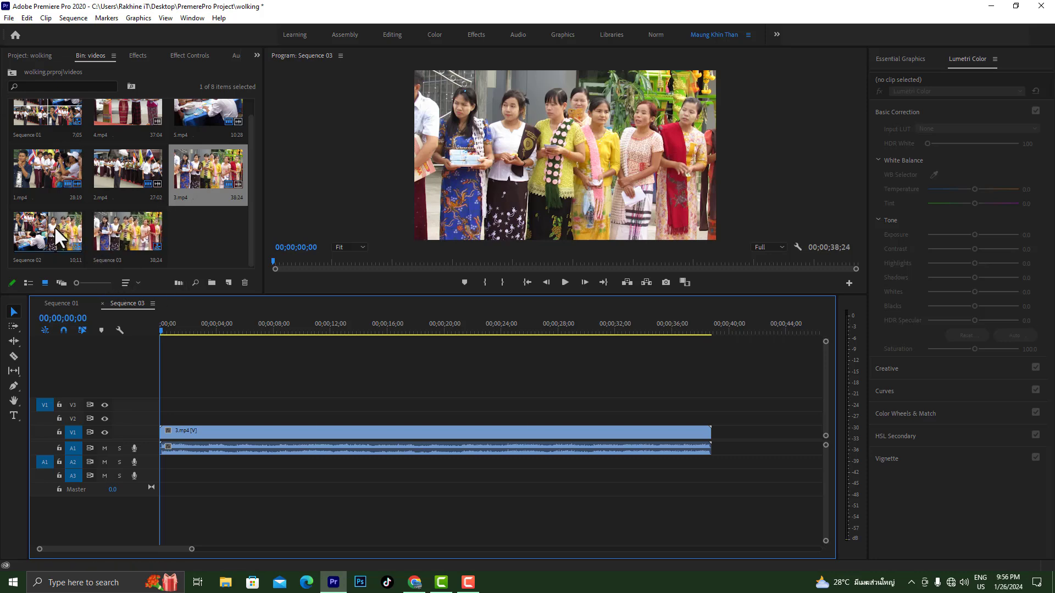
# Place 1.mp4 at the start of track V2 and delete its audio from A1 while keeping the video protected
pyautogui.moveTo(24, 166); pyautogui.dragTo(156, 420)
pyautogui.click(58, 418)
pyautogui.click(196, 449)
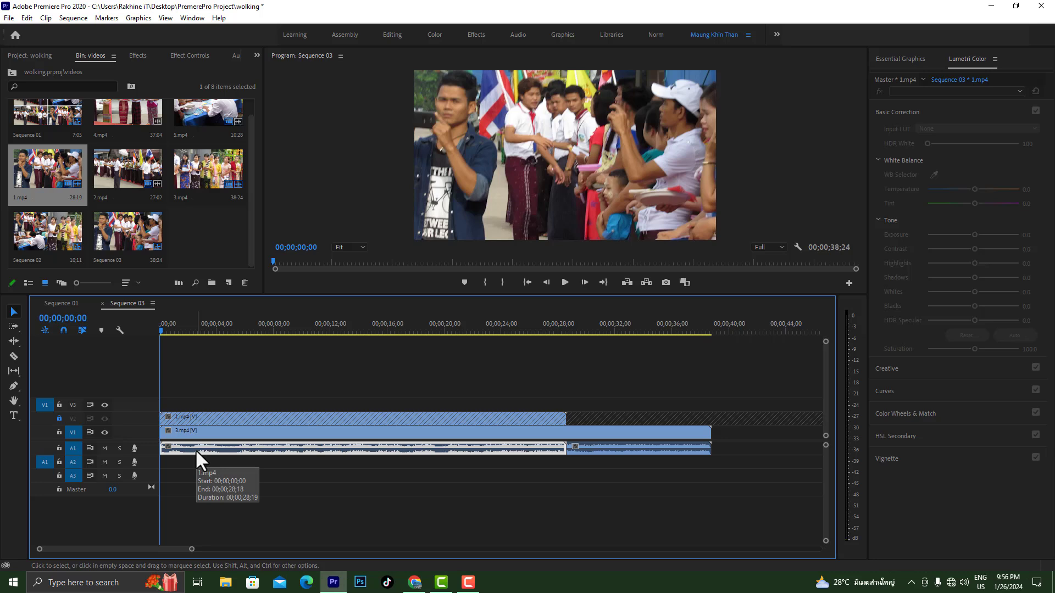
pyautogui.press('Delete')
pyautogui.click(59, 419)
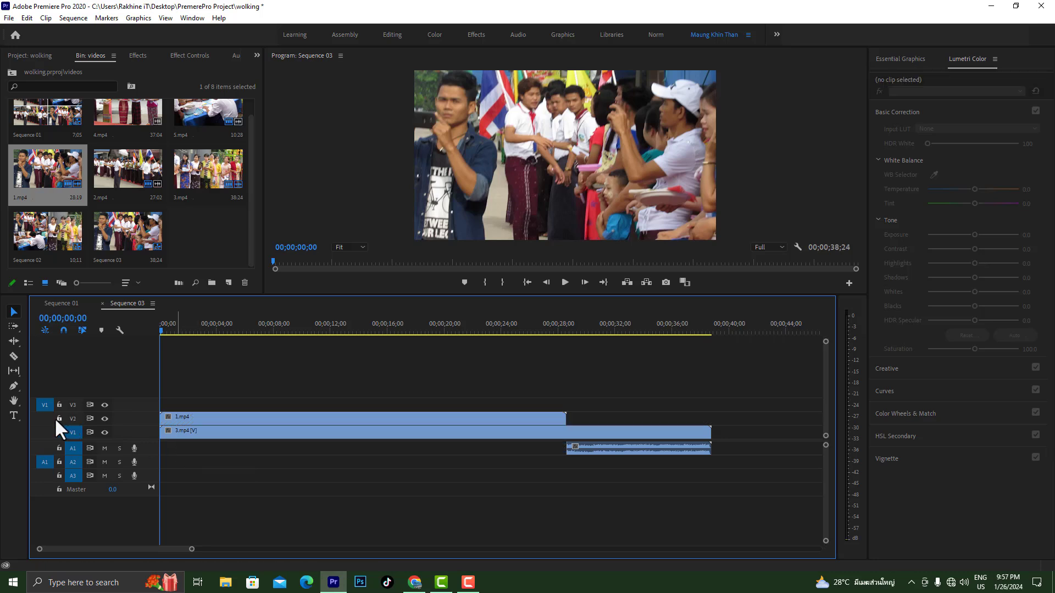
pyautogui.click(604, 449)
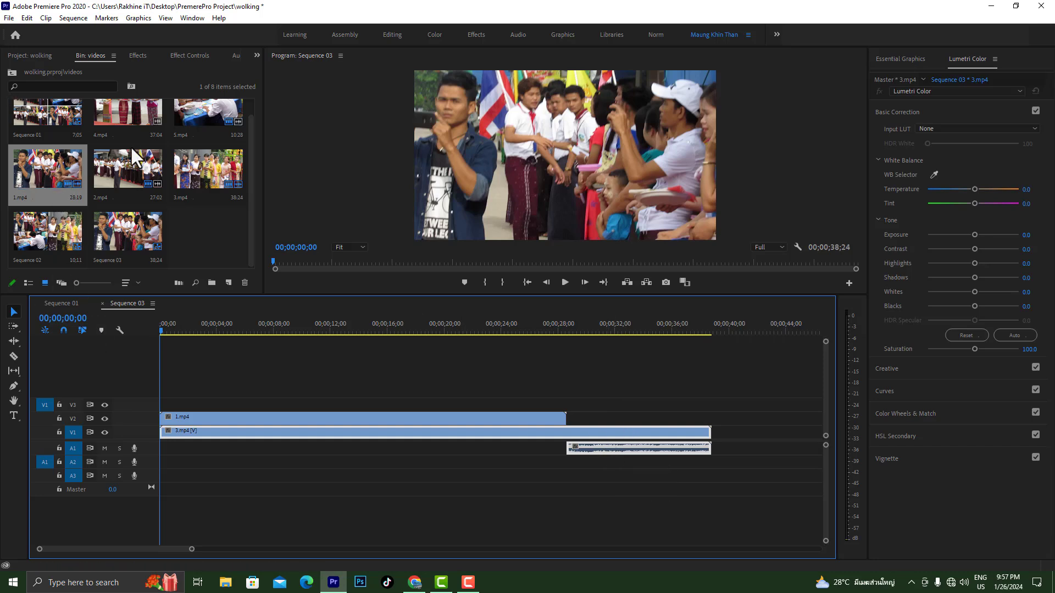
pyautogui.hotkey('ctrl', 's')
# Place another copy of 3.mp4 at the start of track V3 and delete its audio from A2
pyautogui.moveTo(215, 163); pyautogui.dragTo(162, 403)
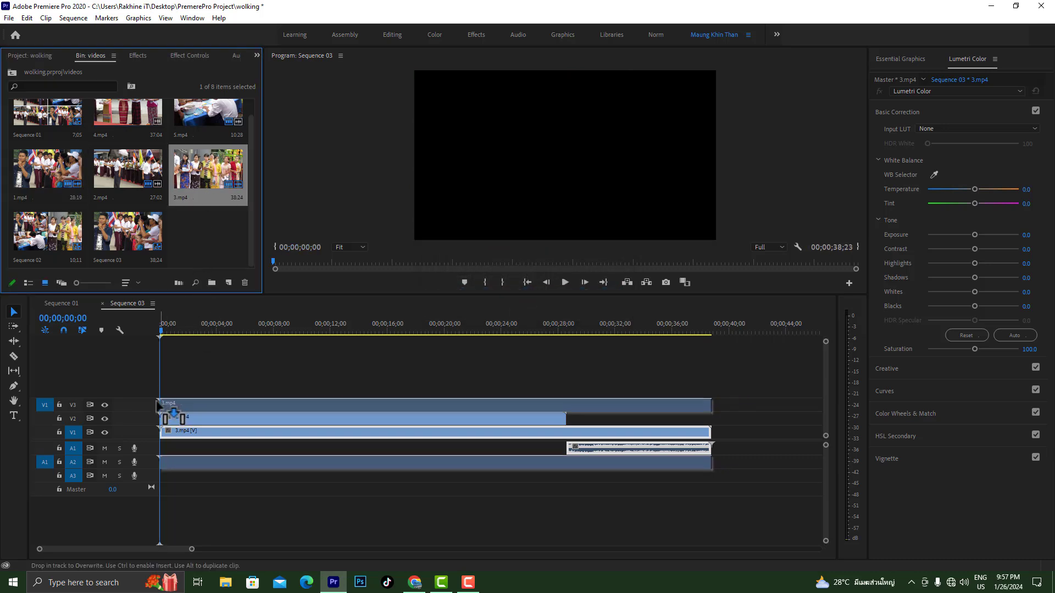
pyautogui.click(59, 405)
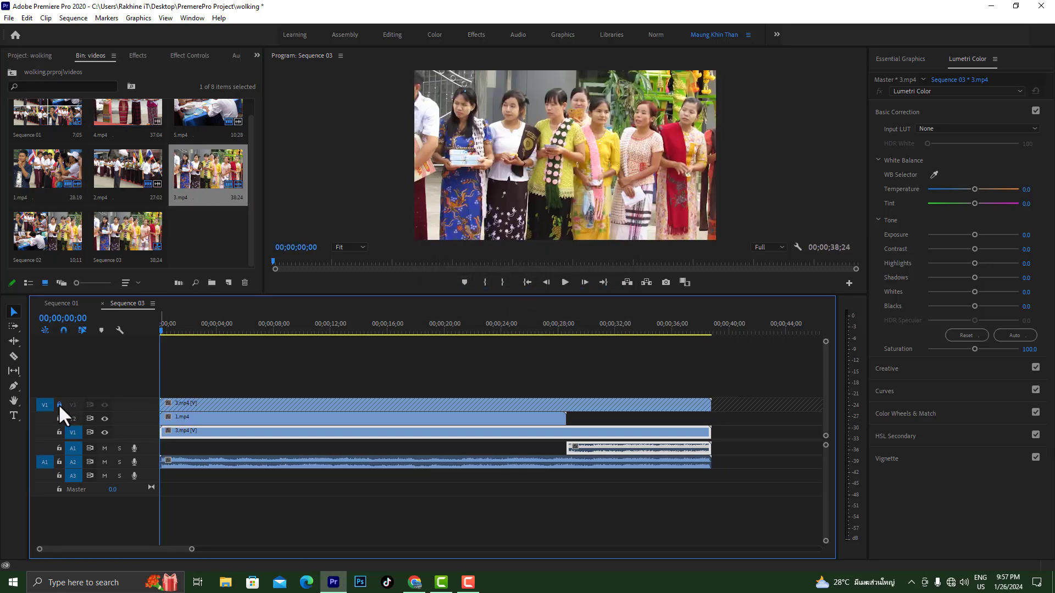
pyautogui.click(204, 463)
pyautogui.press('Delete')
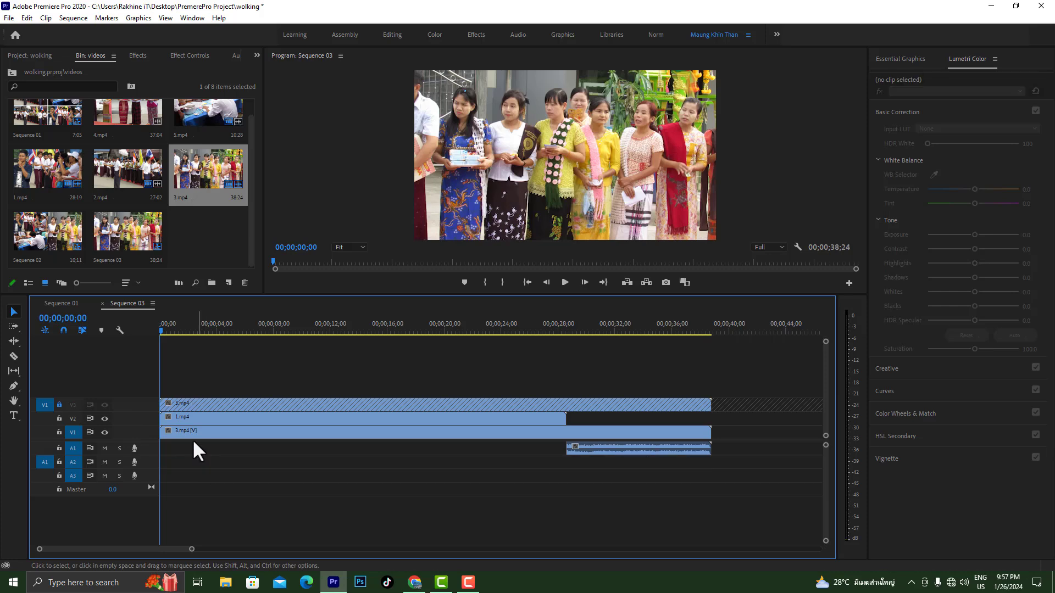
pyautogui.click(59, 405)
# Split the clips on V1, V2 and V3 at 00;00;10;27 with the Razor tool
pyautogui.moveTo(161, 328); pyautogui.dragTo(315, 329)
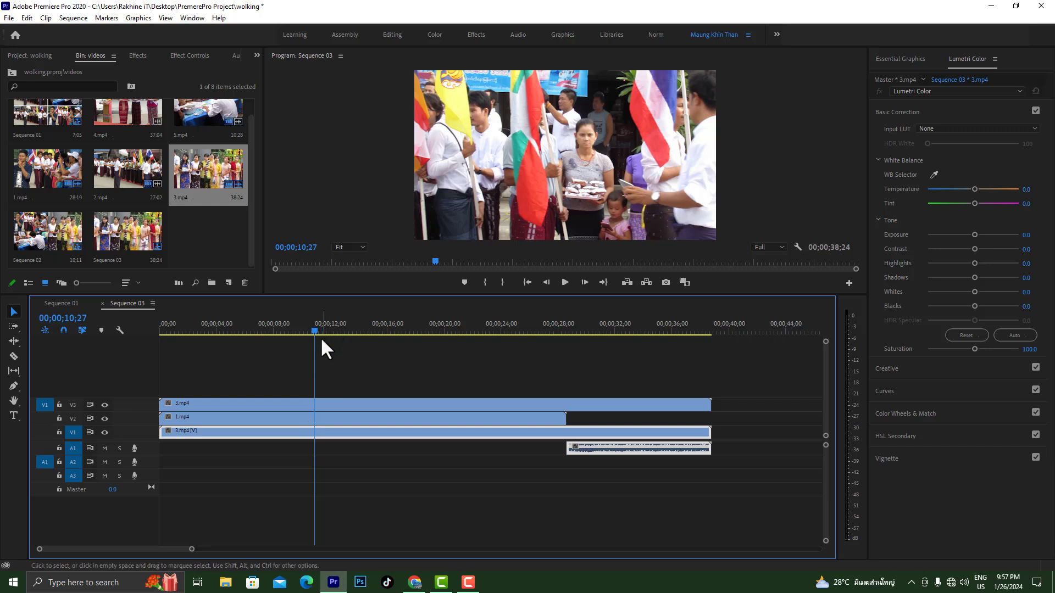
pyautogui.click(12, 355)
pyautogui.click(314, 405)
pyautogui.click(314, 418)
pyautogui.click(316, 433)
# Delete the clip portions after the cut on V3, V2 and V1
pyautogui.click(14, 311)
pyautogui.click(392, 407)
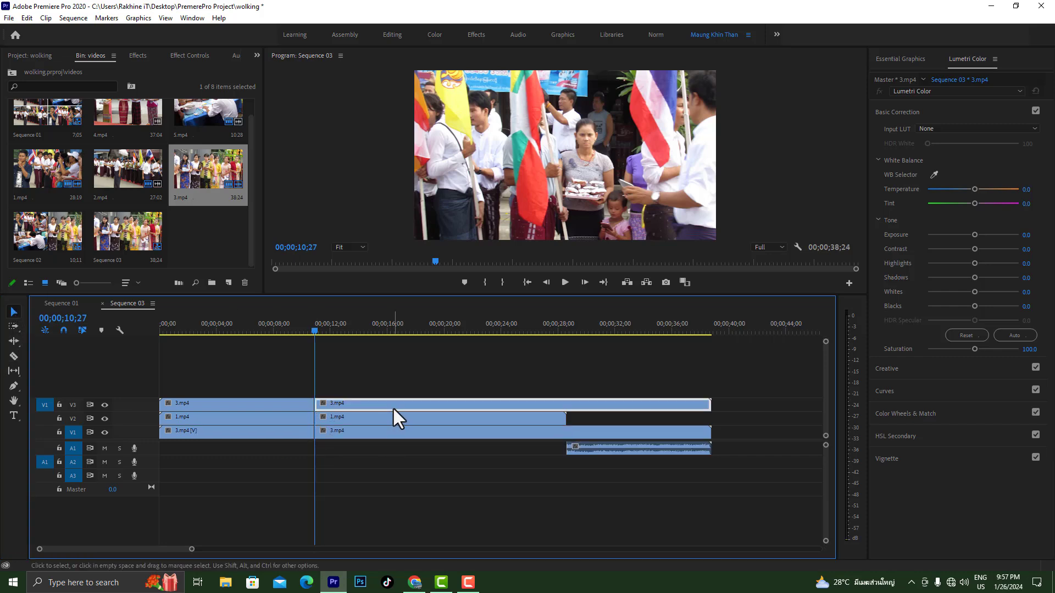
pyautogui.press('Delete')
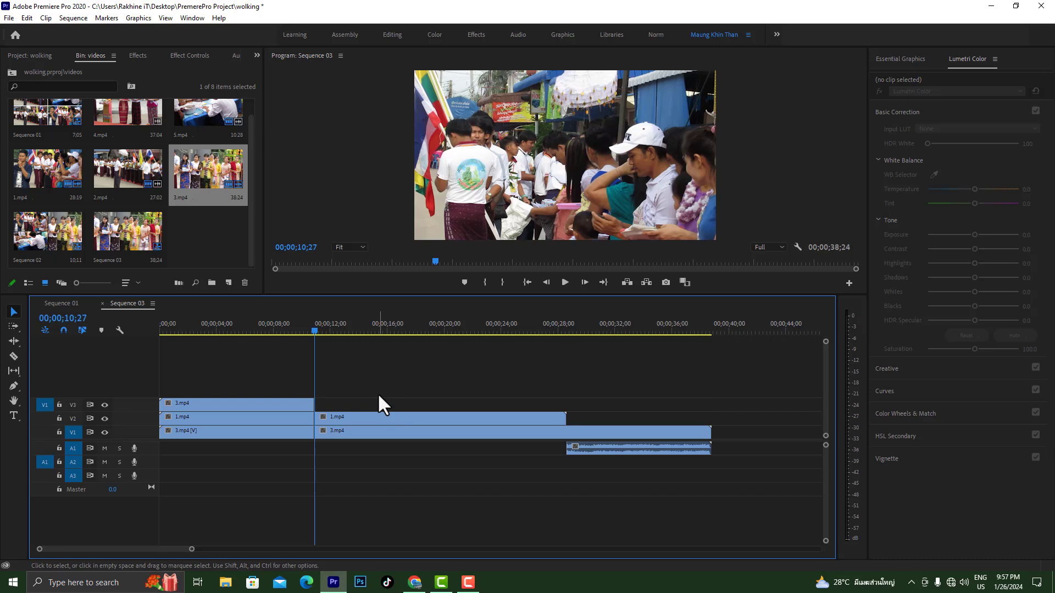
pyautogui.click(522, 419)
pyautogui.press('Delete')
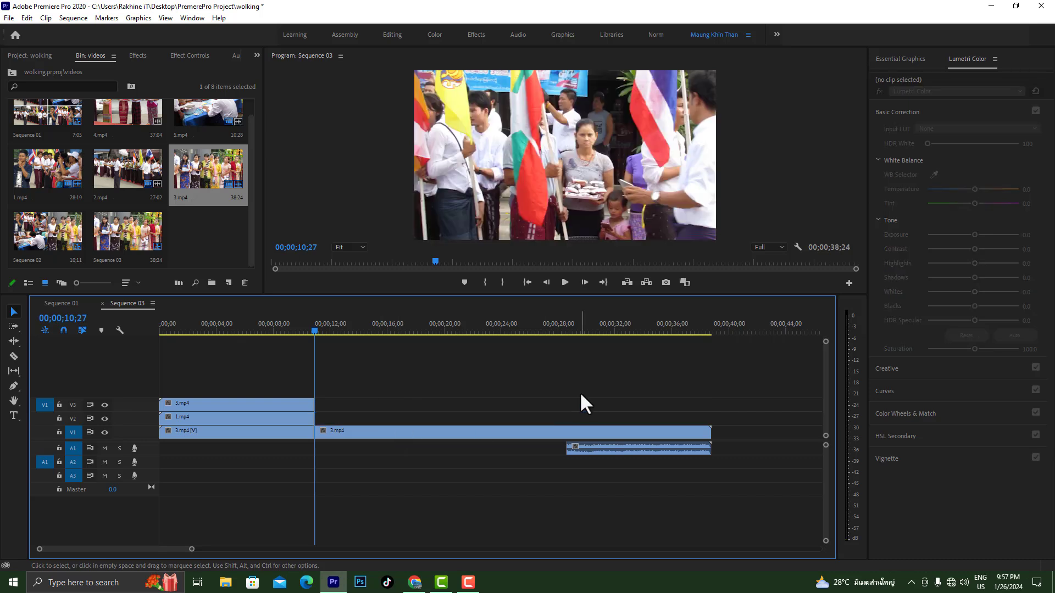
pyautogui.click(513, 427)
pyautogui.press('Delete')
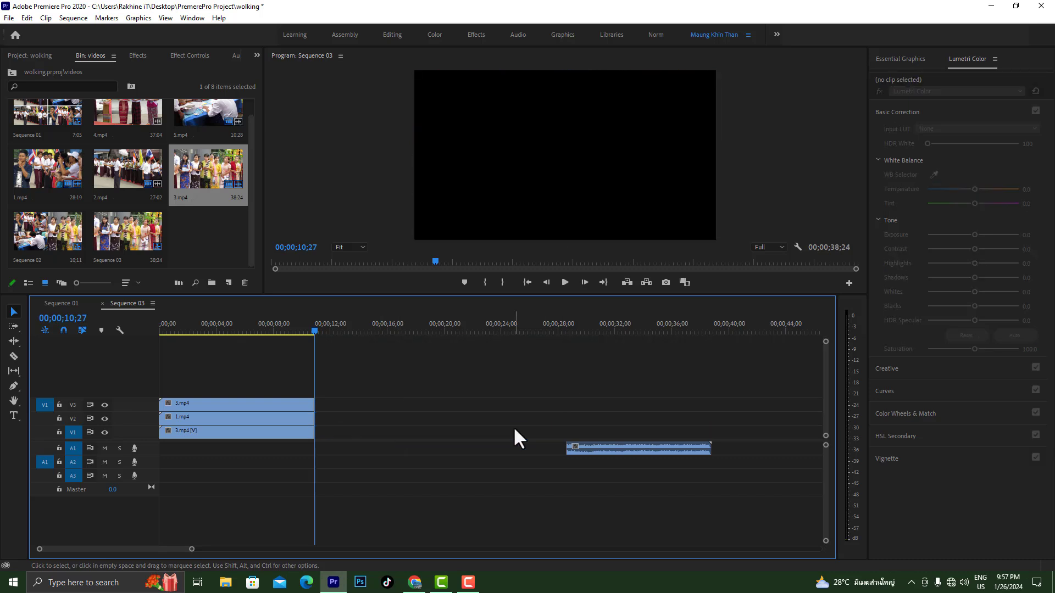
# Unlink the leftover 3.mp4 audio on A1 from its video and delete it
pyautogui.click(610, 444)
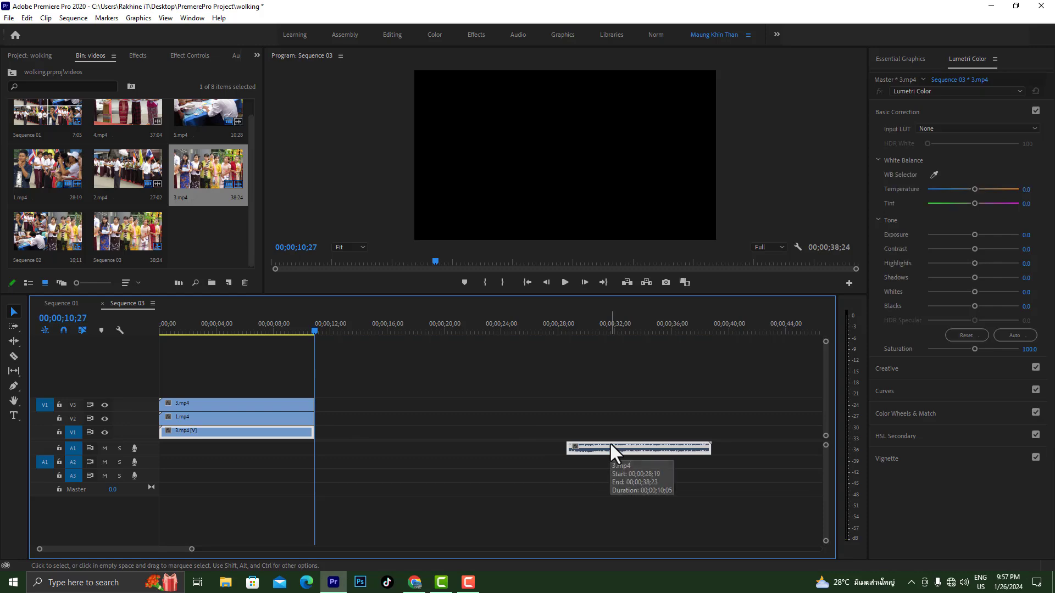
pyautogui.rightClick(608, 443)
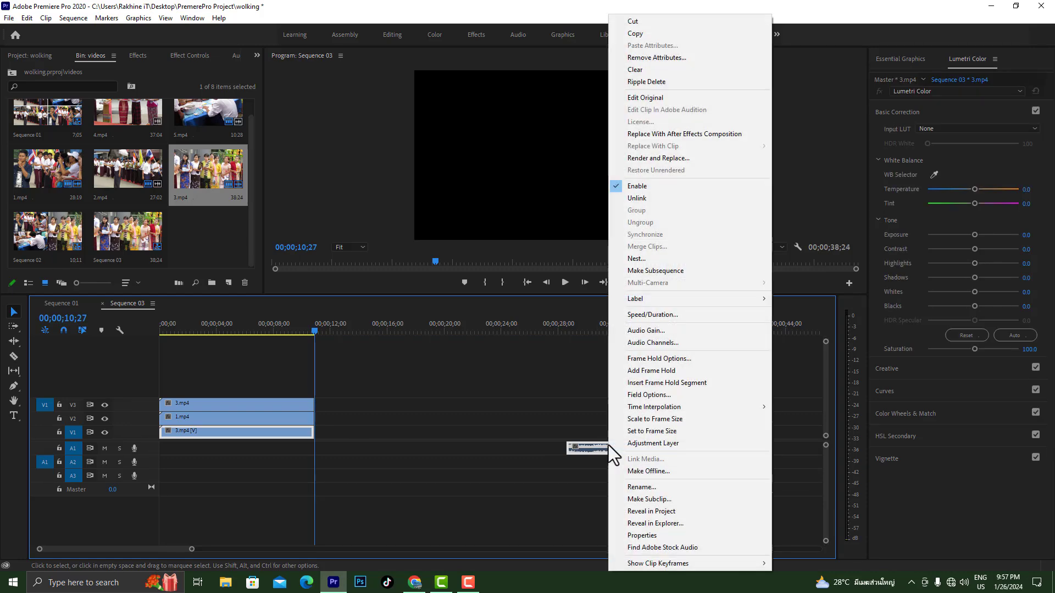
pyautogui.click(645, 198)
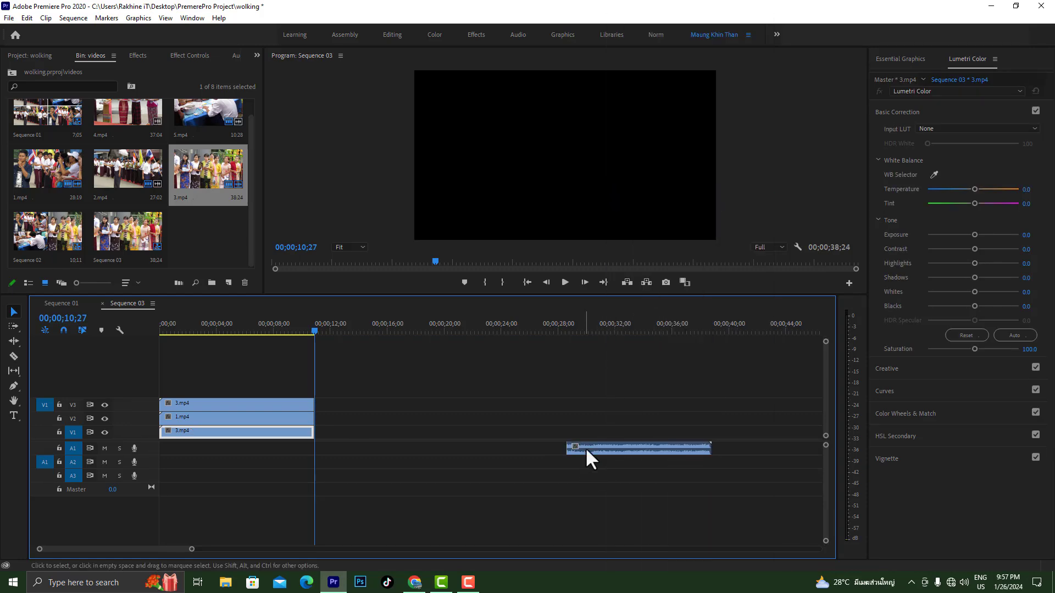
pyautogui.click(601, 448)
pyautogui.press('Delete')
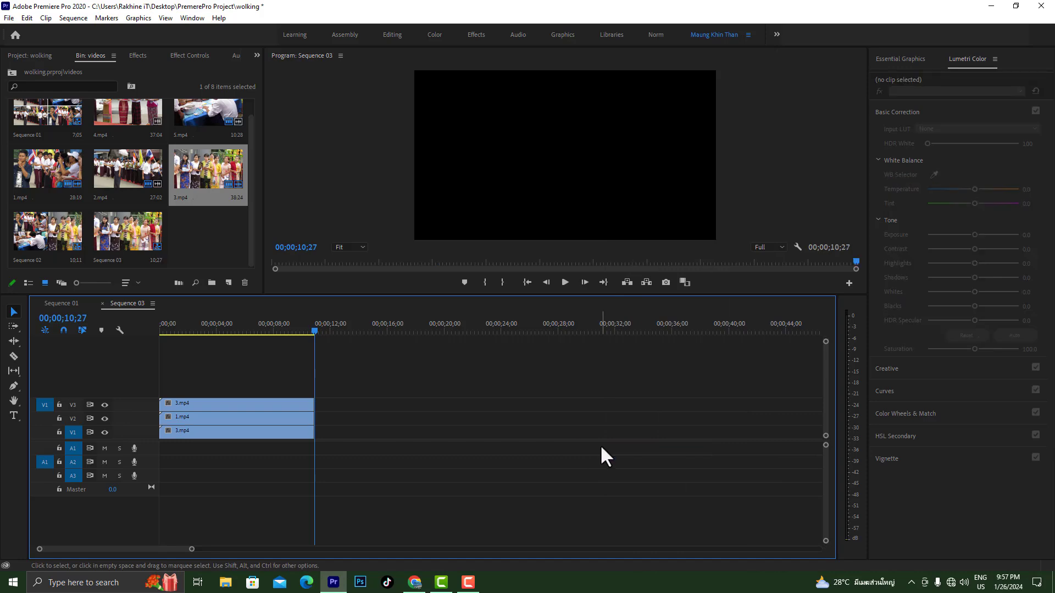
# Move the playhead to 00;00;00;16 and show the effect settings of the 3.mp4 clip on V1
pyautogui.click(307, 331)
pyautogui.moveTo(307, 331); pyautogui.dragTo(167, 335)
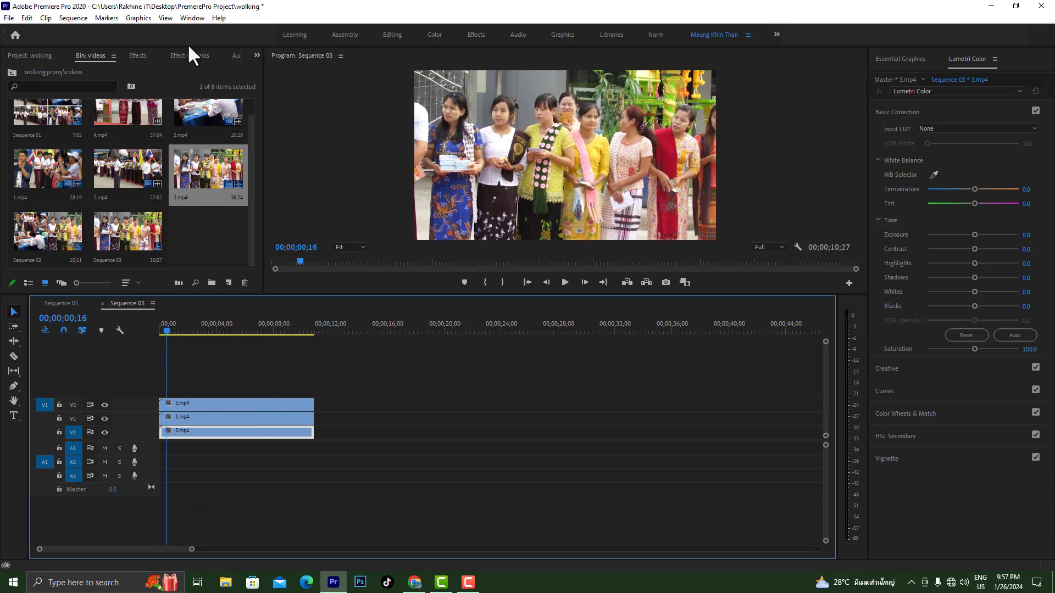
pyautogui.click(187, 55)
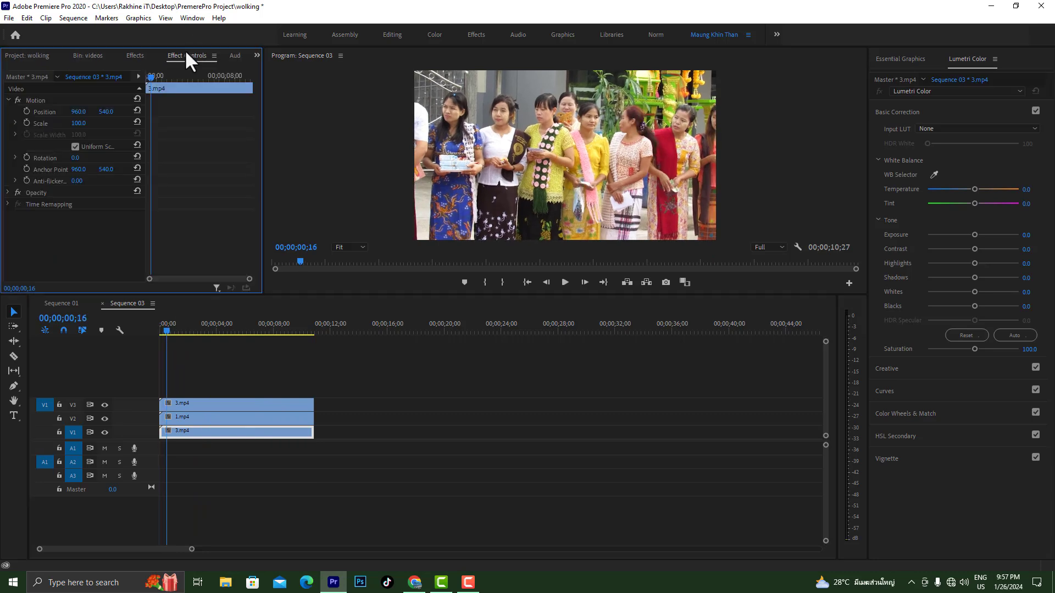
pyautogui.click(78, 124)
pyautogui.write('5')
pyautogui.press('Return')
pyautogui.hotkey('ctrl', 'z')
# Set the scale of the 3.mp4 clip on V3 to 50
pyautogui.click(203, 405)
pyautogui.click(79, 123)
pyautogui.write('5')
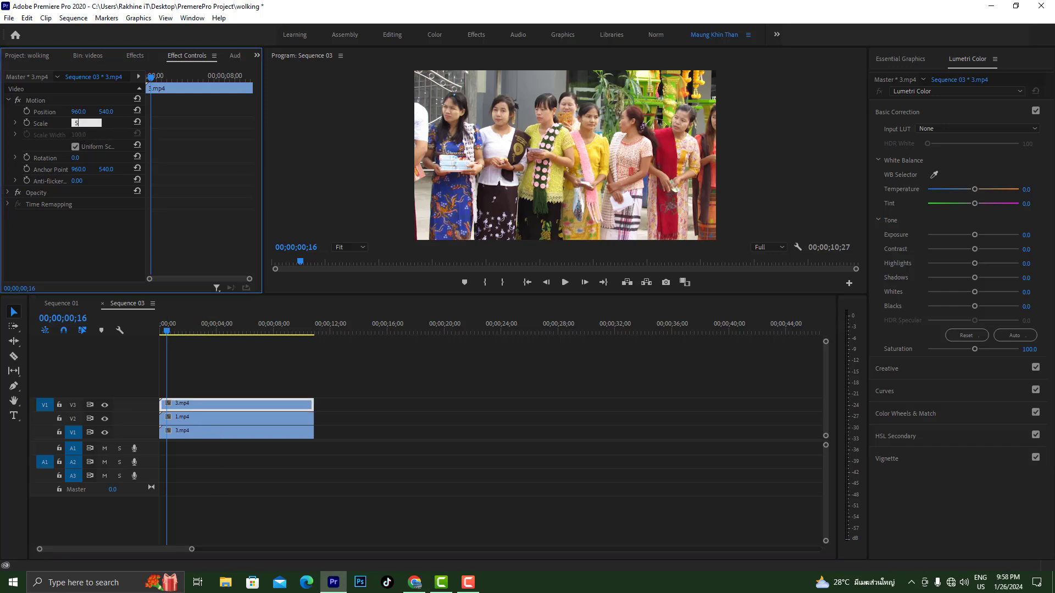
pyautogui.write('0')
pyautogui.press('Return')
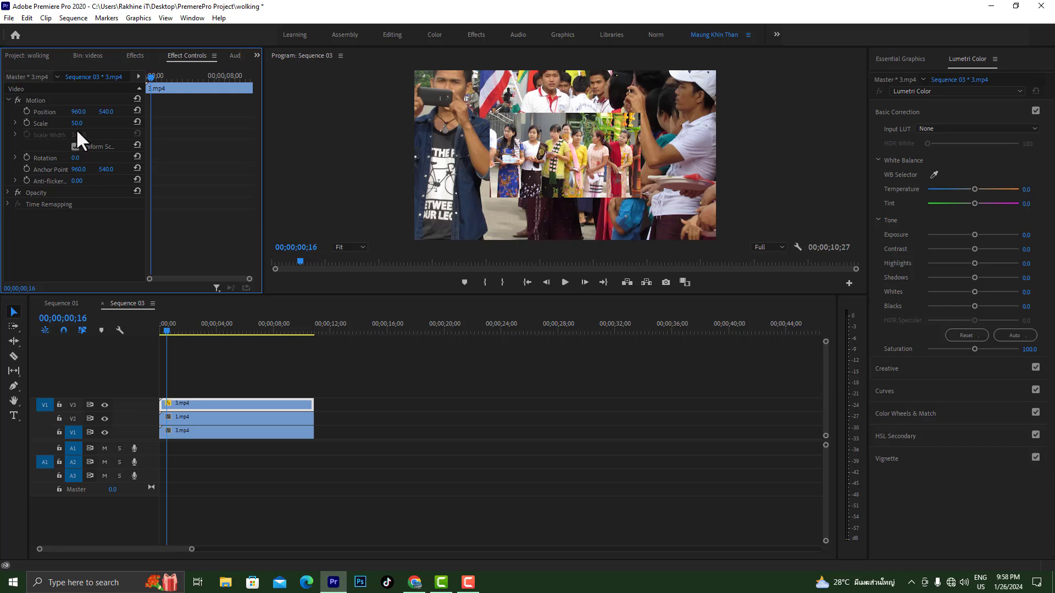
# Set the scale of the 1.mp4 clip on V2 to 50
pyautogui.click(201, 416)
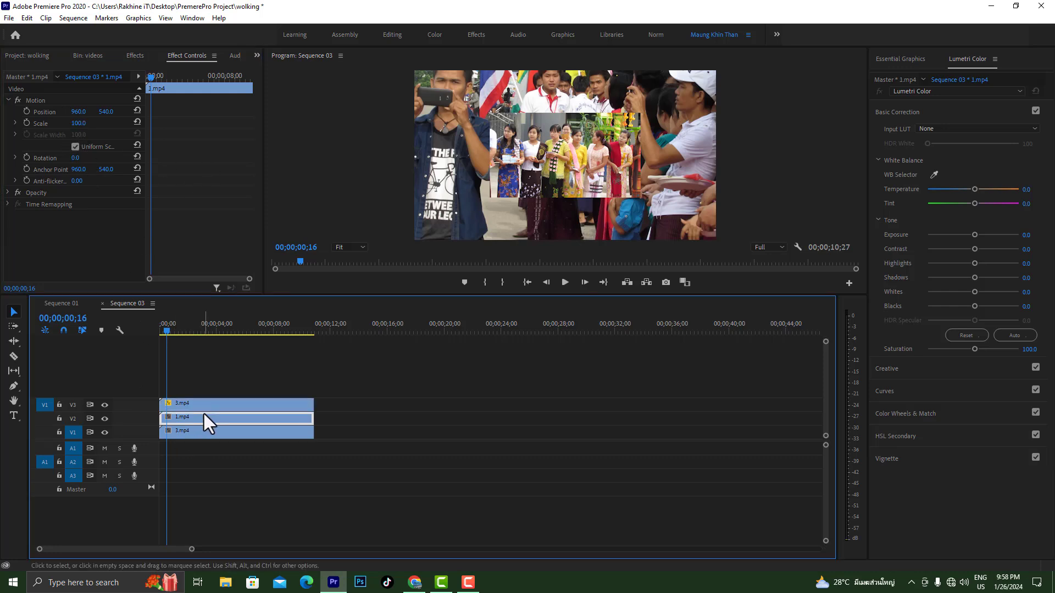
pyautogui.click(79, 123)
pyautogui.write('50')
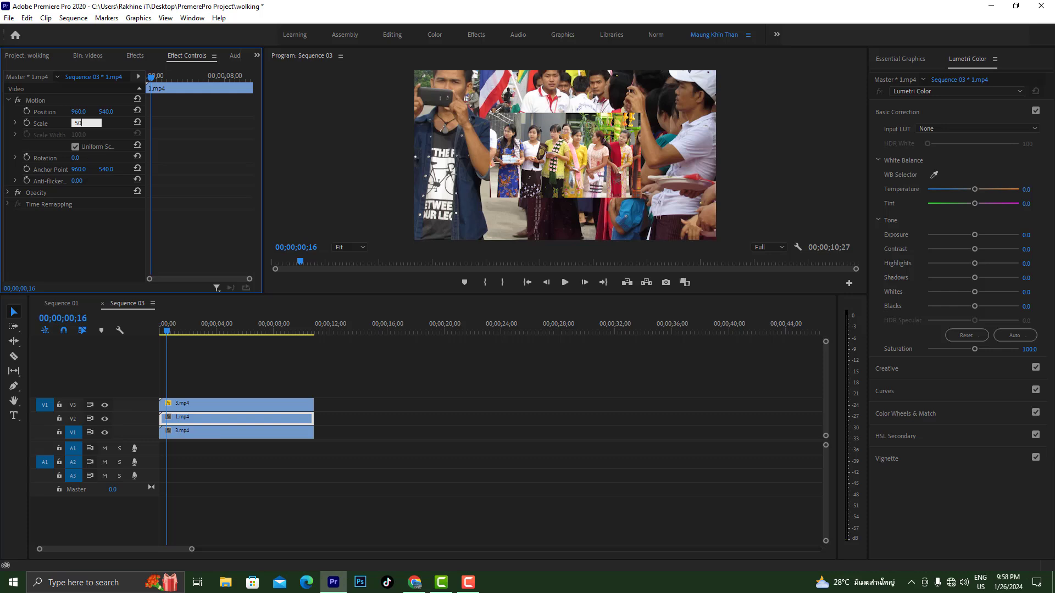
pyautogui.press('Return')
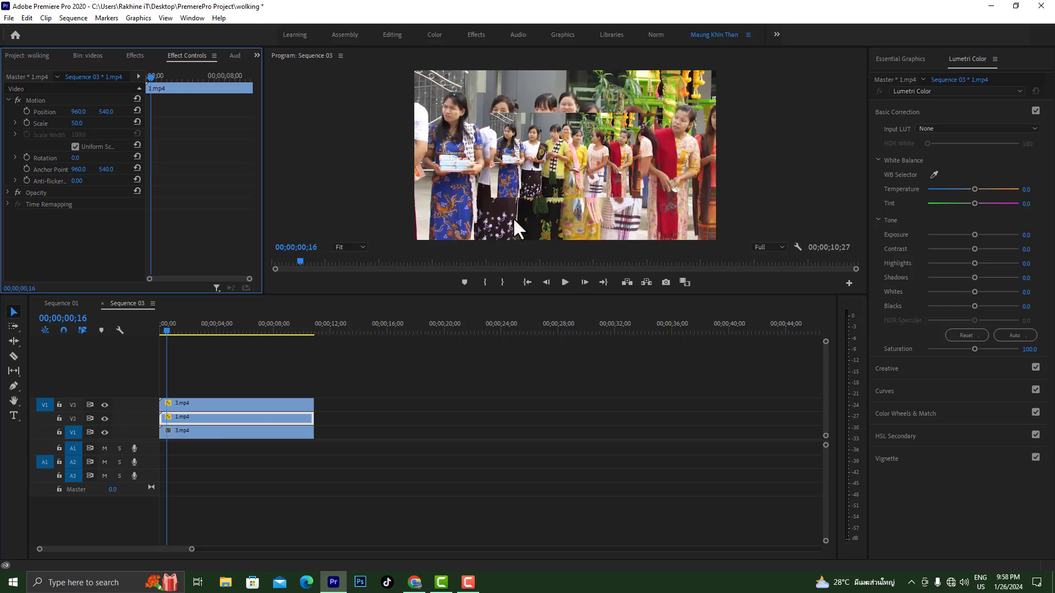
# Move the 3.mp4 clip on V3 to the upper-left quarter of the frame, at position 477, 263
pyautogui.click(225, 407)
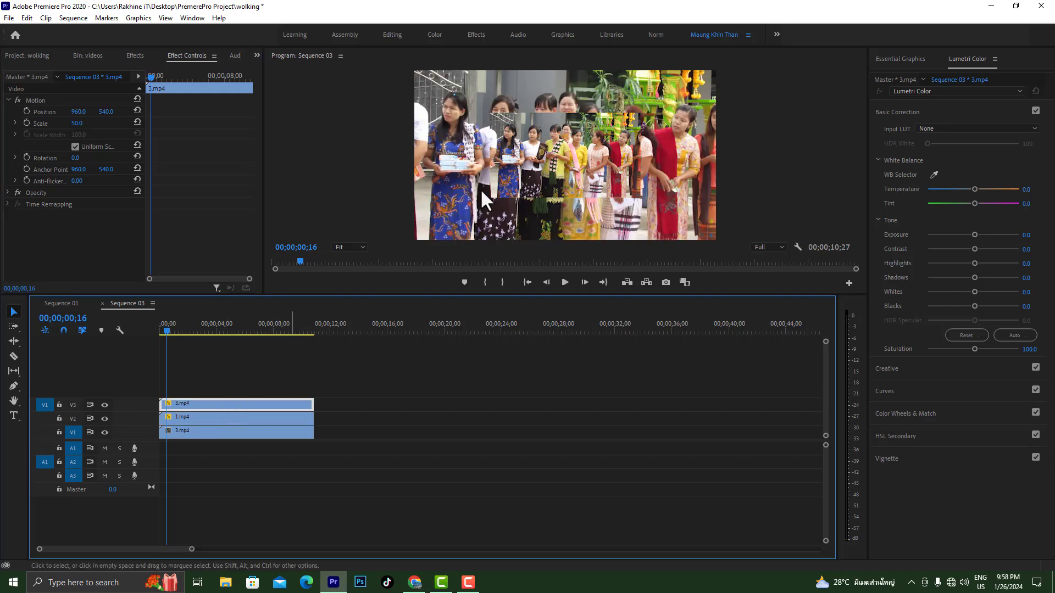
pyautogui.moveTo(81, 112); pyautogui.dragTo(17, 112)
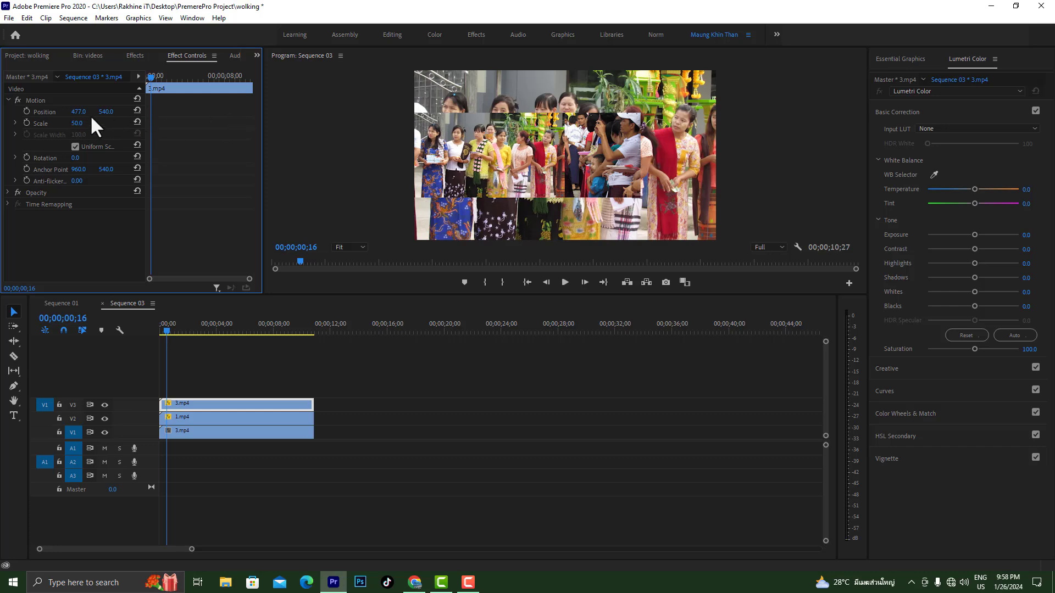
pyautogui.moveTo(106, 111); pyautogui.dragTo(65, 111)
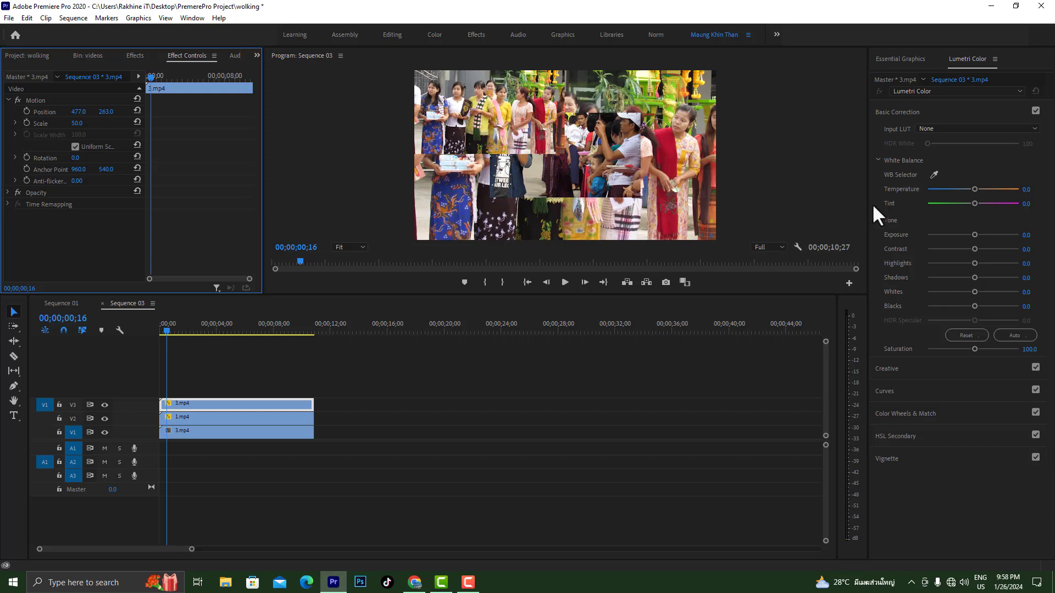
# Move the 1.mp4 clip on V2 to position 472, 813 and set the V3 clip's vertical position to 271
pyautogui.click(226, 419)
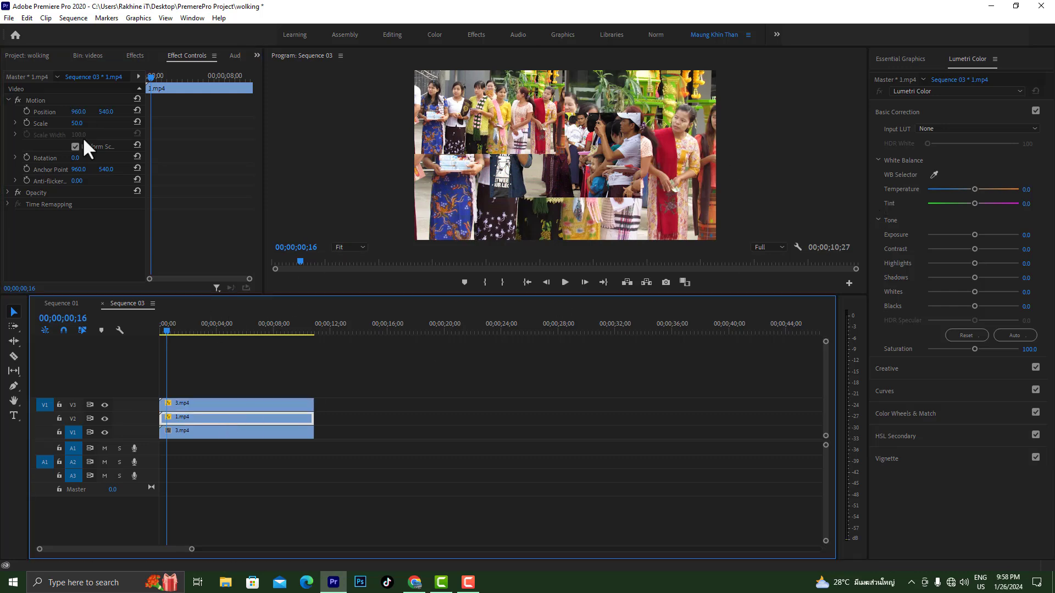
pyautogui.moveTo(77, 112); pyautogui.dragTo(28, 112)
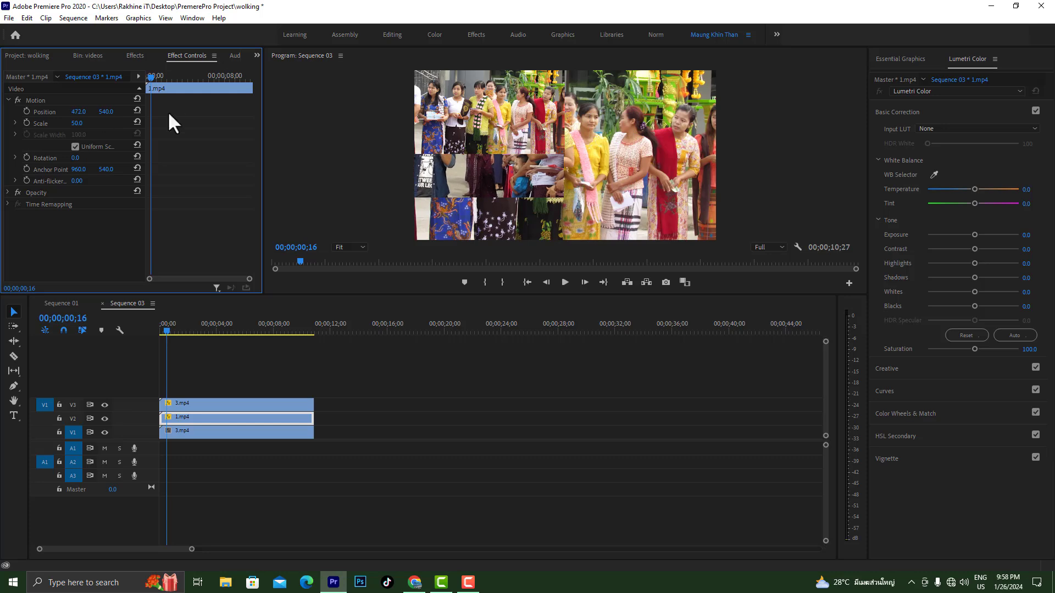
pyautogui.moveTo(106, 112); pyautogui.dragTo(257, 112)
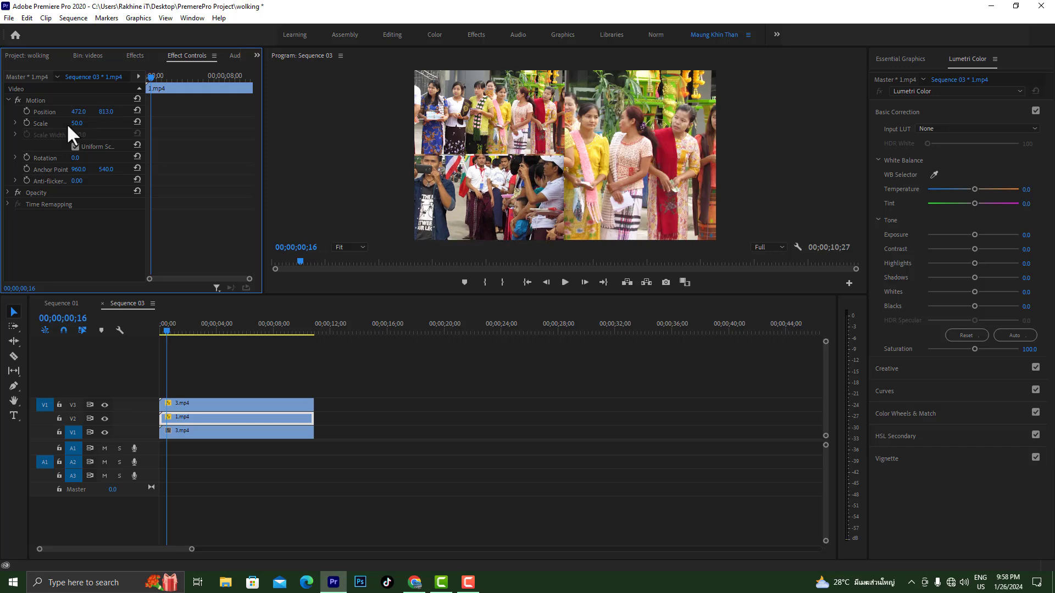
pyautogui.click(240, 405)
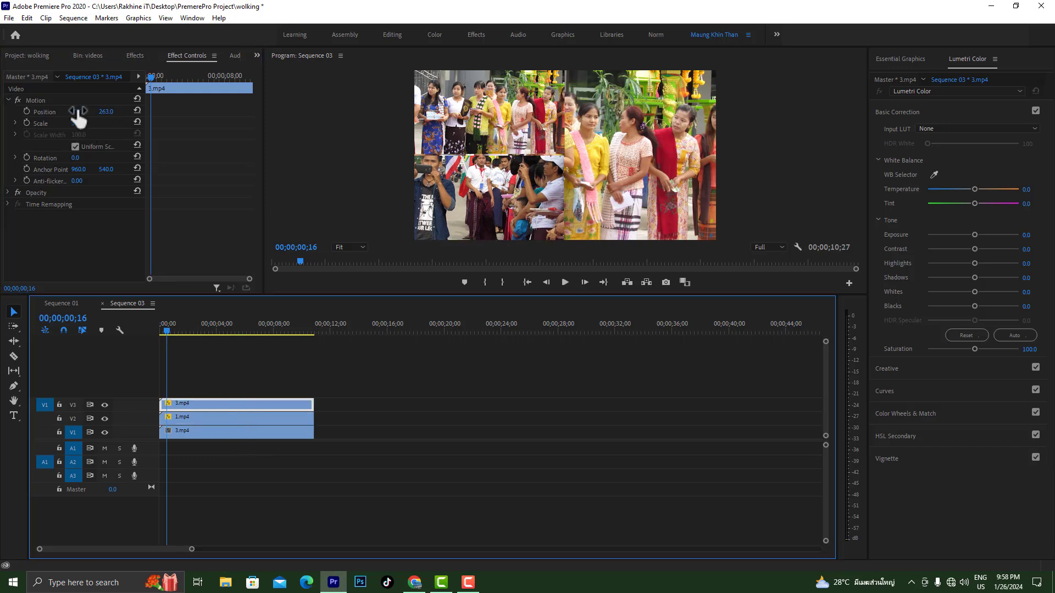
pyautogui.moveTo(104, 113); pyautogui.dragTo(109, 113)
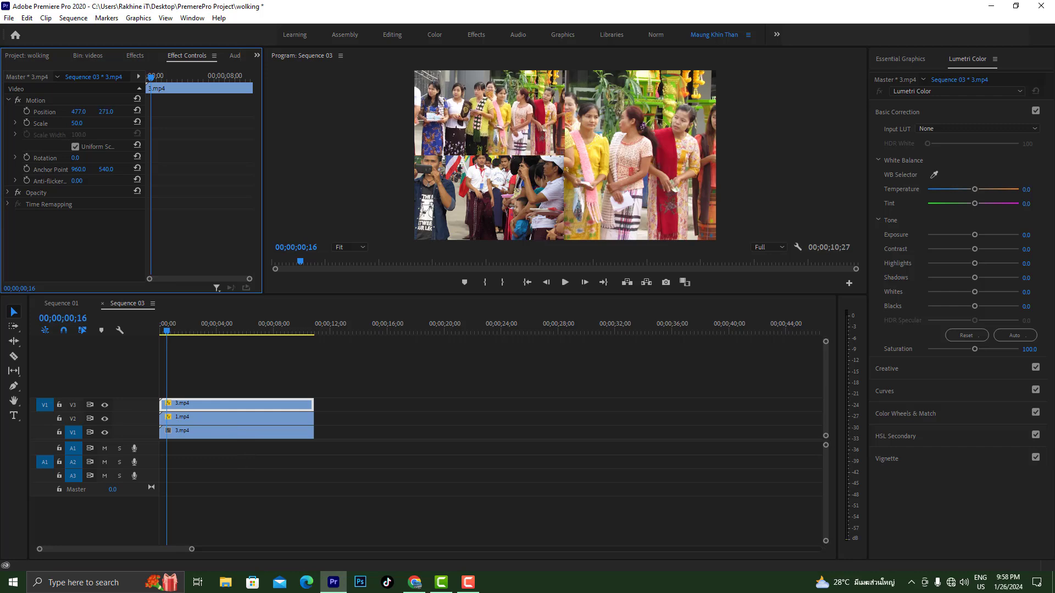
# Find the Crop effect and apply it to the 3.mp4 clip on V1
pyautogui.click(259, 431)
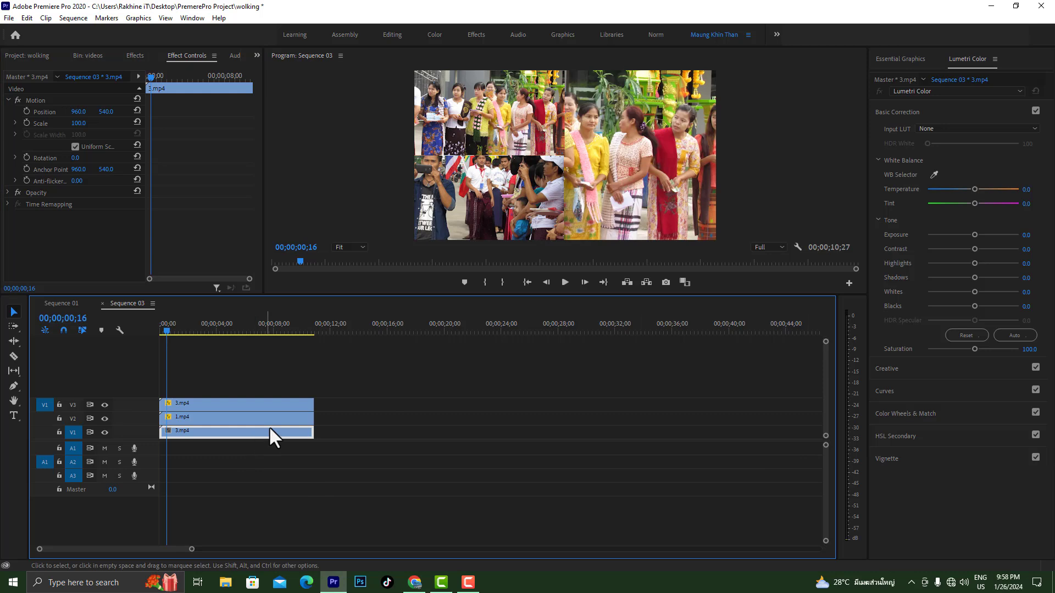
pyautogui.click(134, 56)
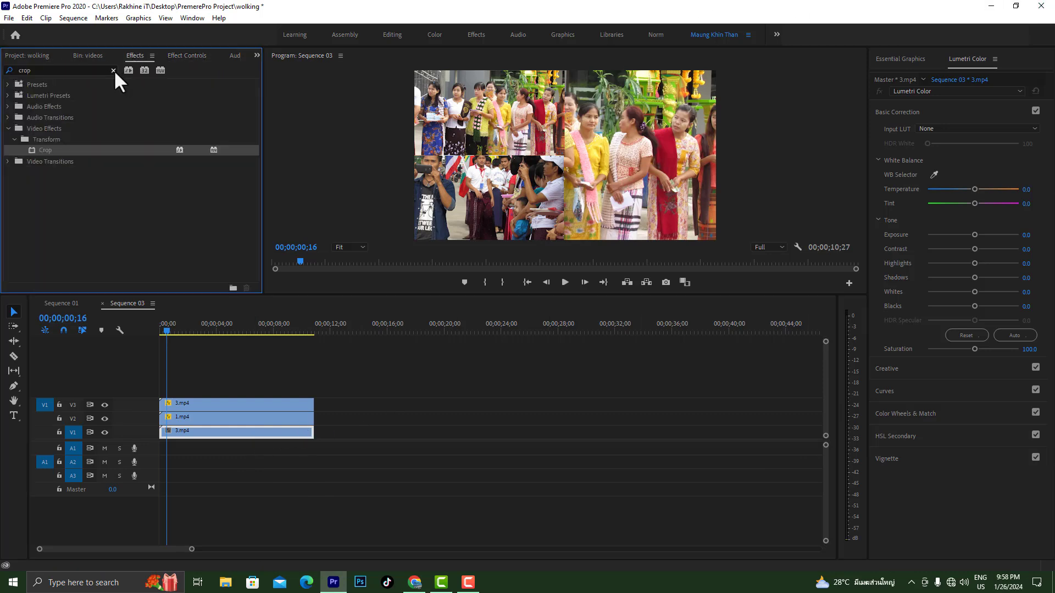
pyautogui.click(113, 70)
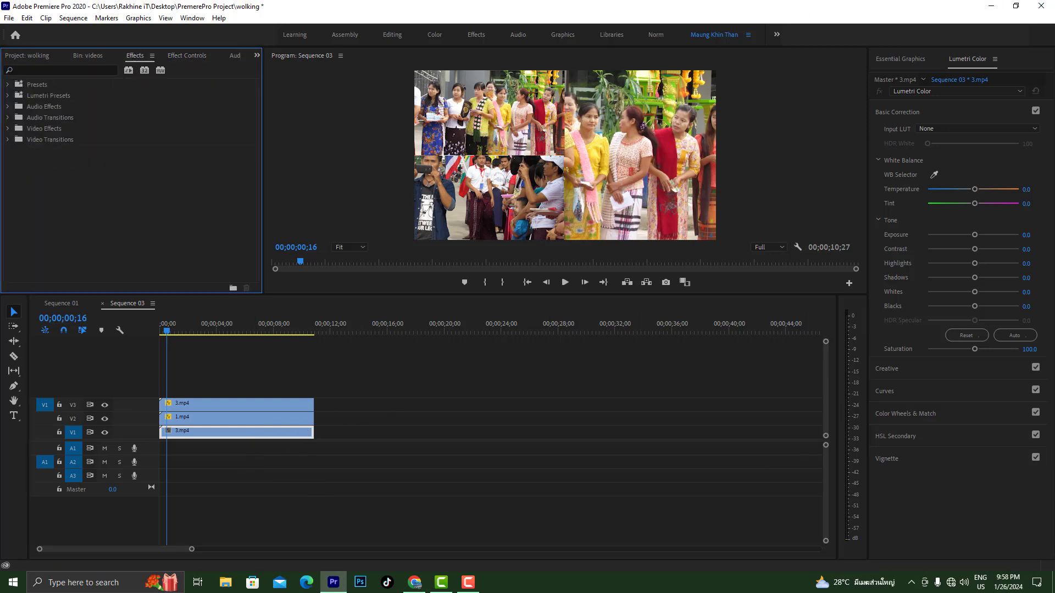
pyautogui.click(29, 68)
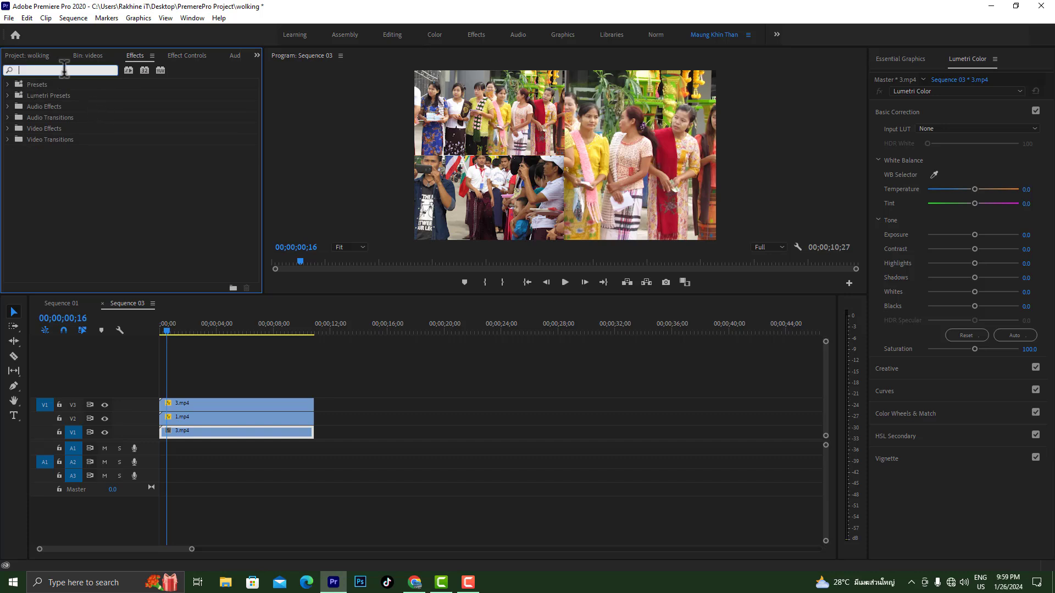
pyautogui.write('crop')
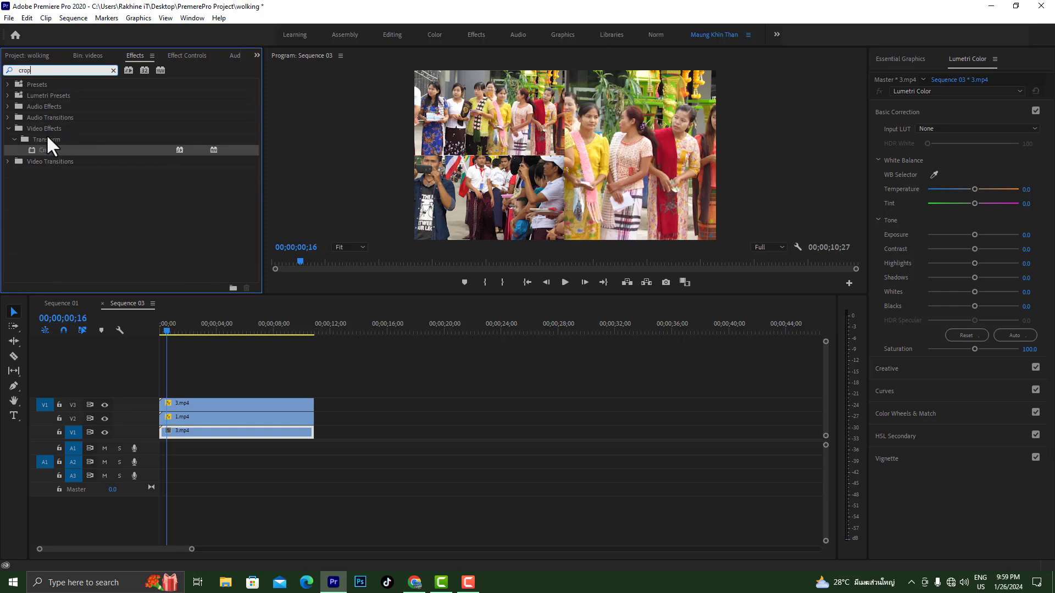
pyautogui.moveTo(46, 149); pyautogui.dragTo(207, 434)
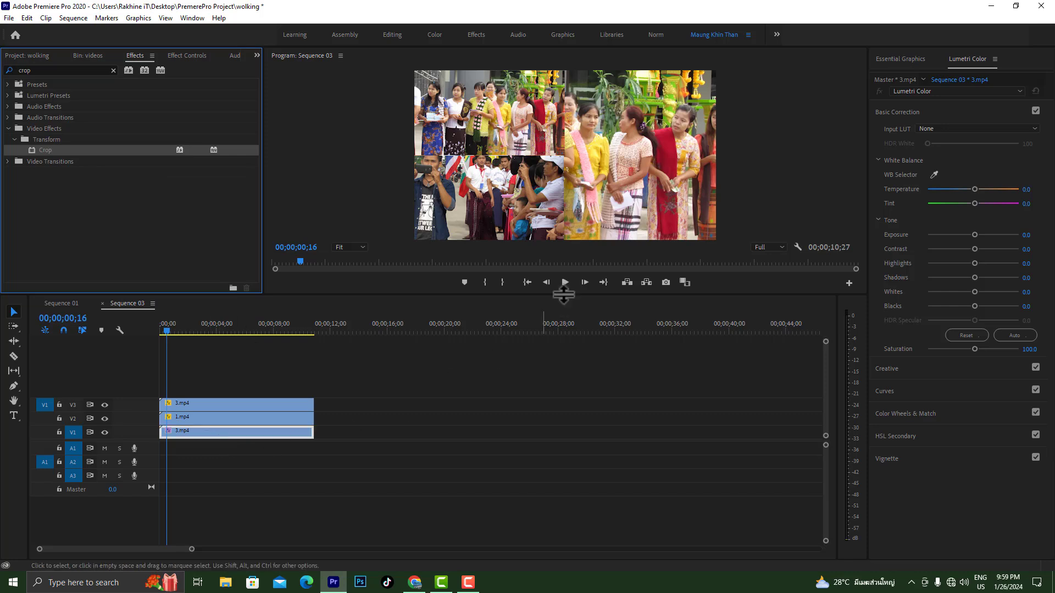
# Crop the V1 clip by 25% on both its left and right sides
pyautogui.click(199, 55)
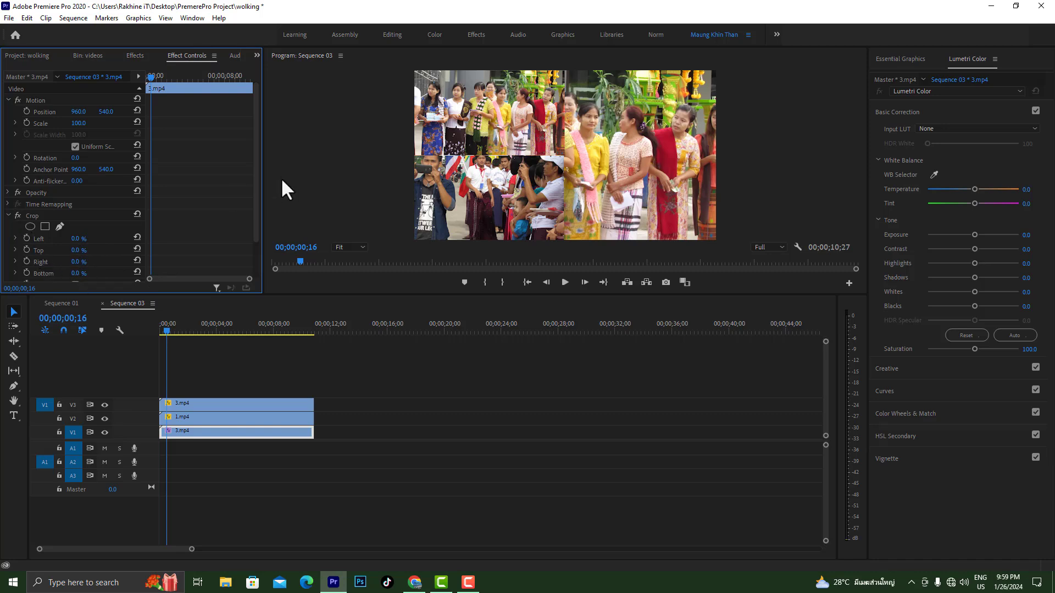
pyautogui.moveTo(254, 200); pyautogui.dragTo(263, 245)
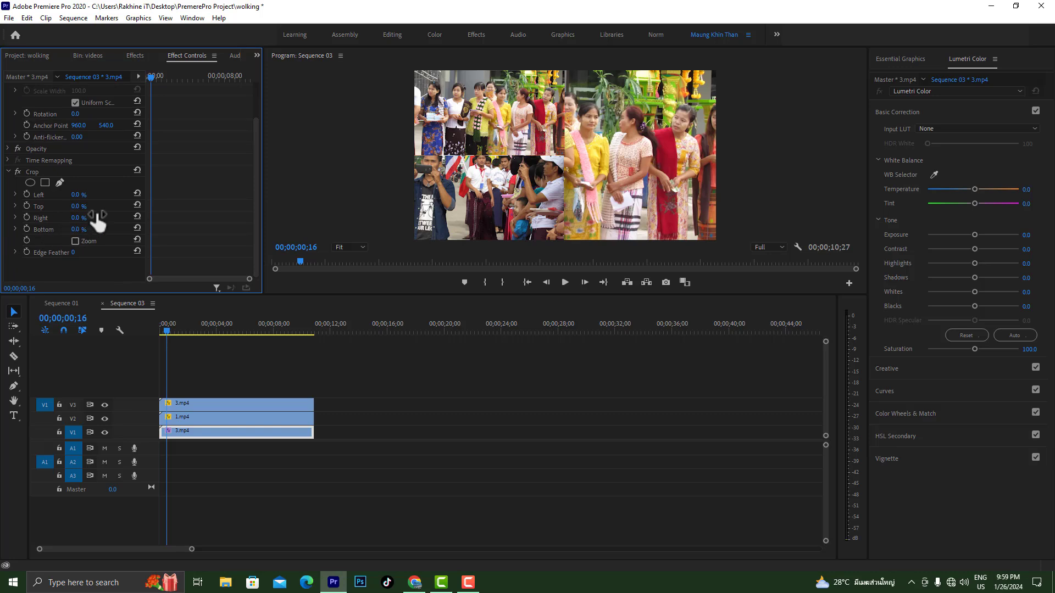
pyautogui.click(77, 196)
pyautogui.write('25')
pyautogui.press('Return')
pyautogui.write('25')
pyautogui.press('Return')
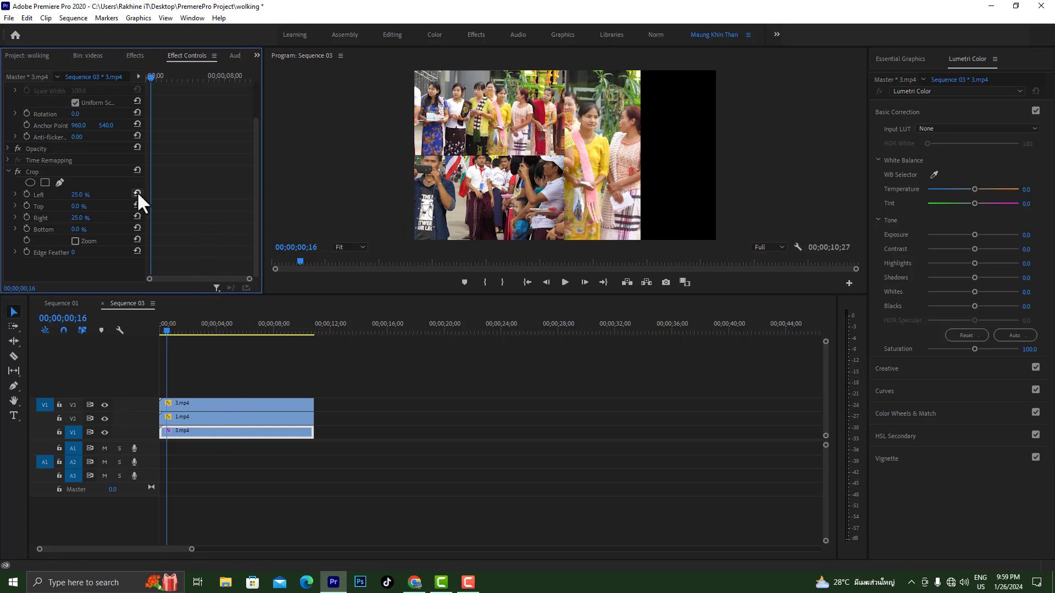
# Set the horizontal position of the V1 clip to 1453 and that of the 1.mp4 clip on V2 to 480
pyautogui.scroll(2, 250, 165)
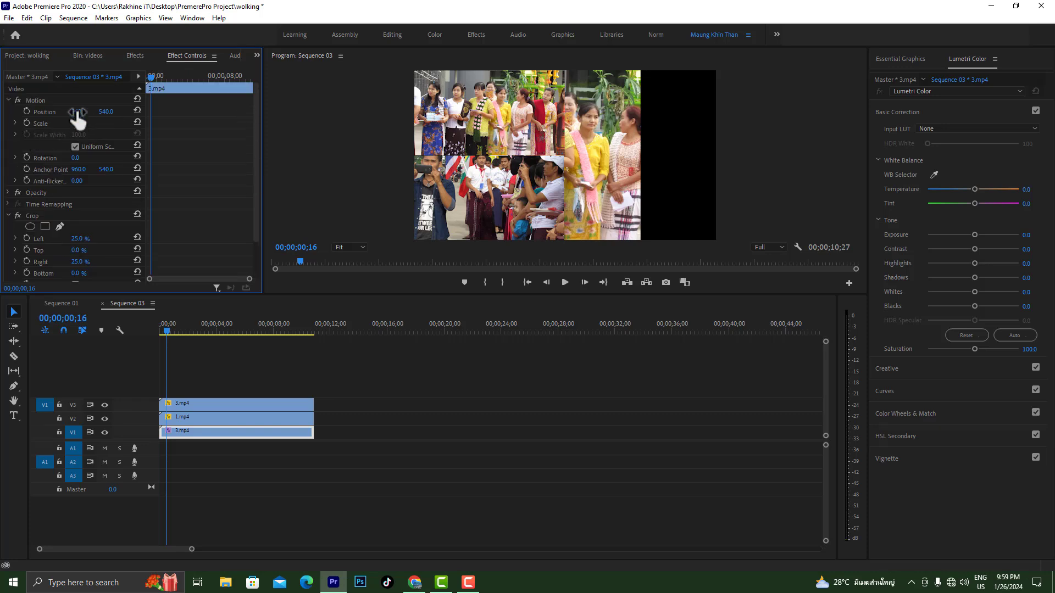
pyautogui.moveTo(77, 117); pyautogui.dragTo(346, 117)
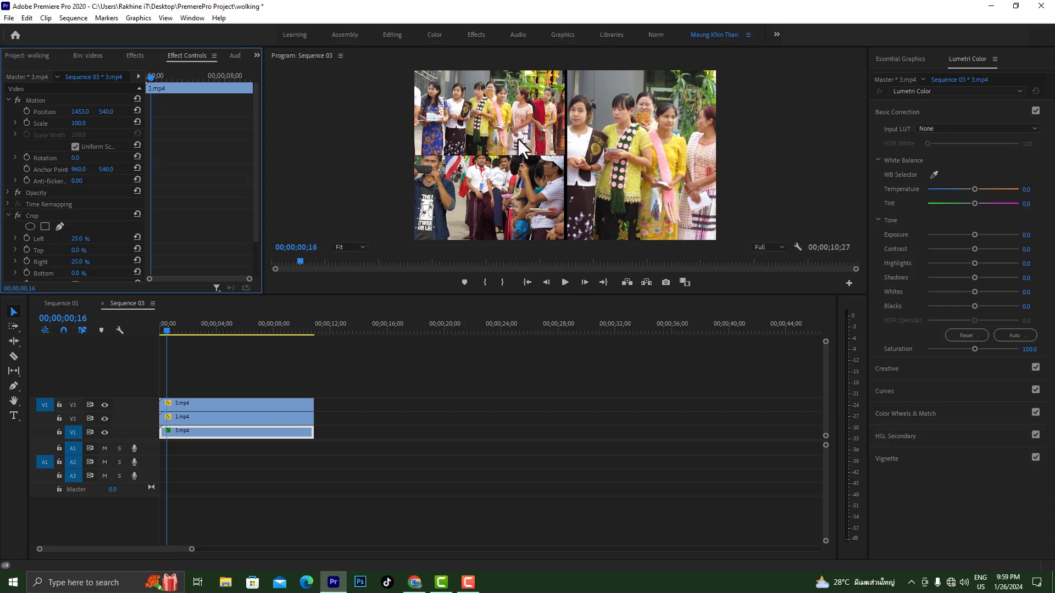
pyautogui.click(556, 141)
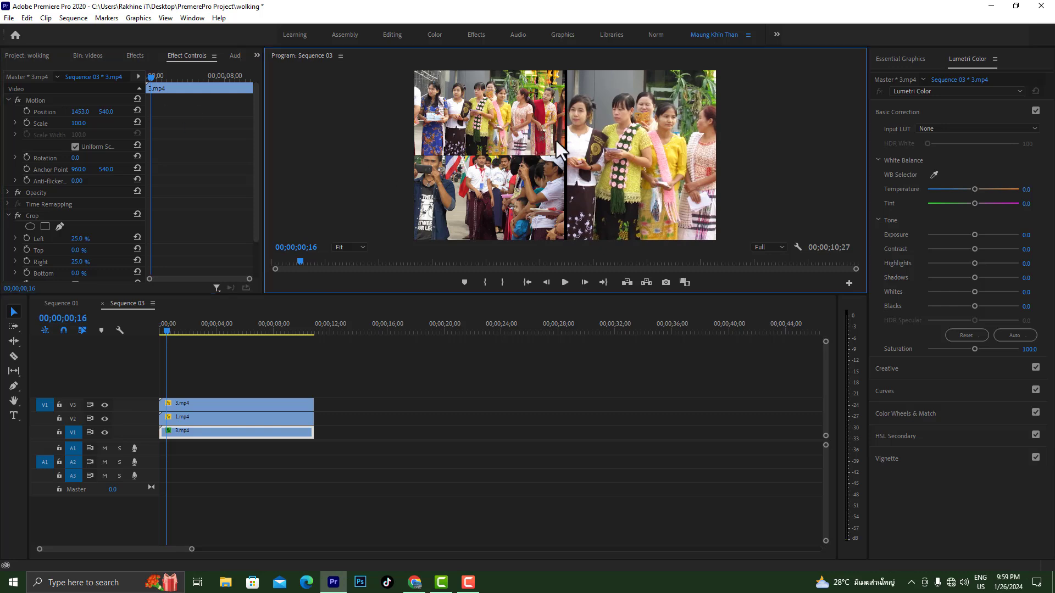
pyautogui.click(196, 419)
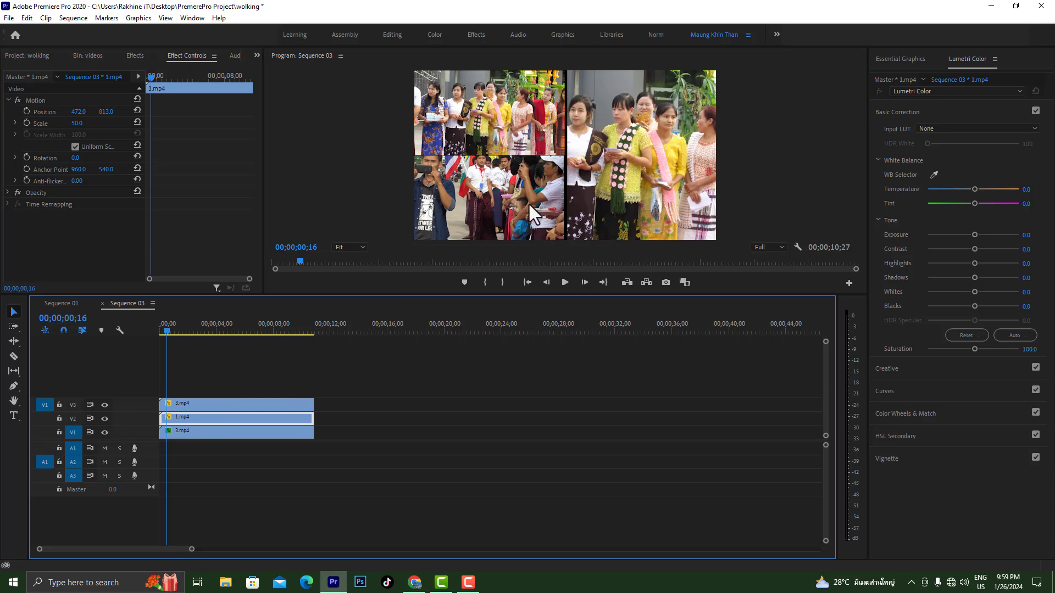
pyautogui.moveTo(77, 112); pyautogui.dragTo(81, 112)
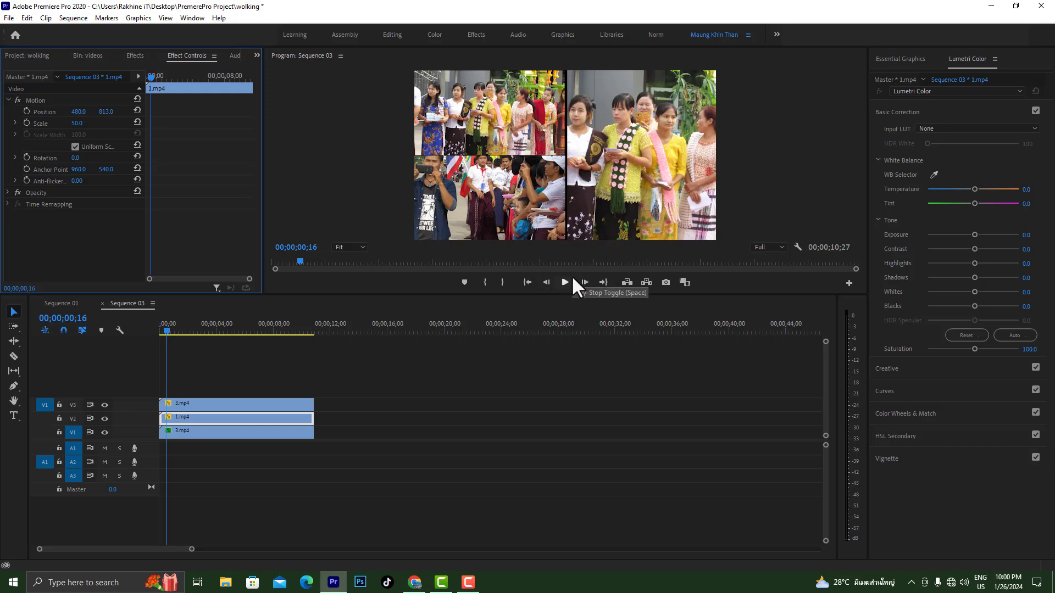
# Play the sequence from its start to review the three-clip split-screen layout
pyautogui.moveTo(167, 330); pyautogui.dragTo(164, 331)
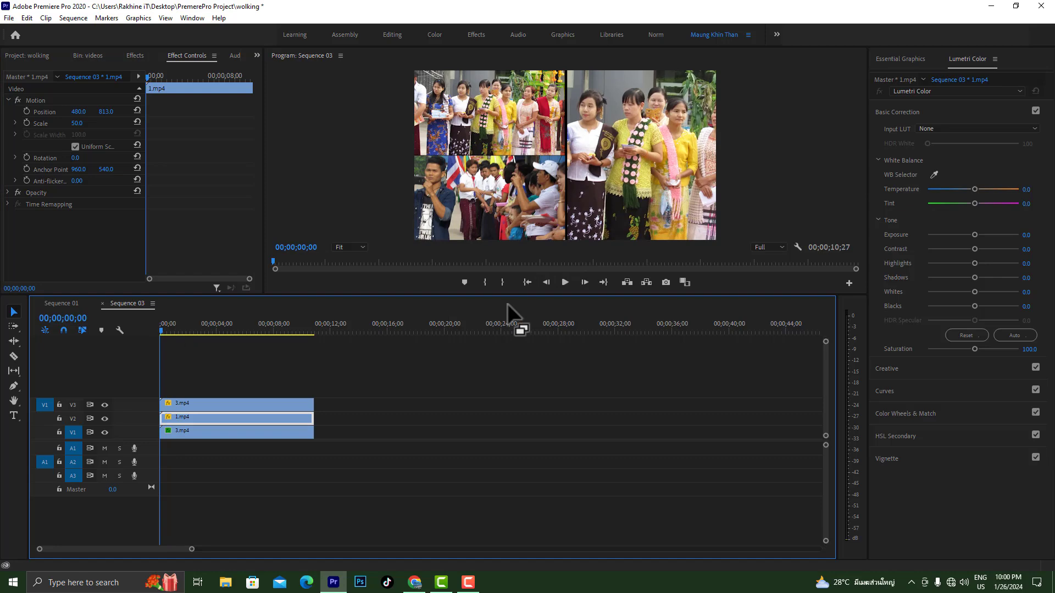
pyautogui.click(565, 282)
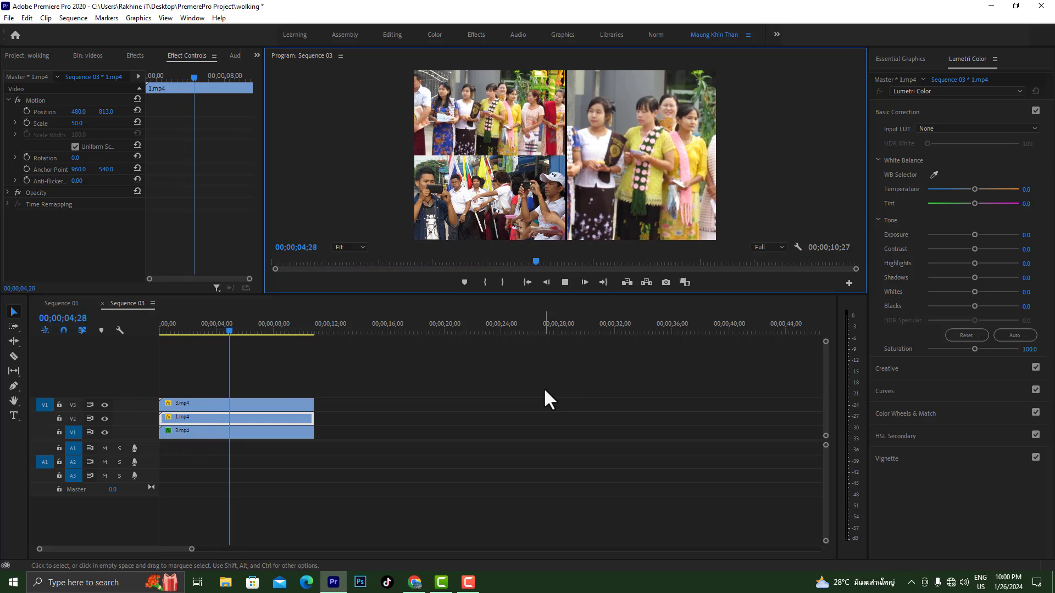
pyautogui.click(375, 439)
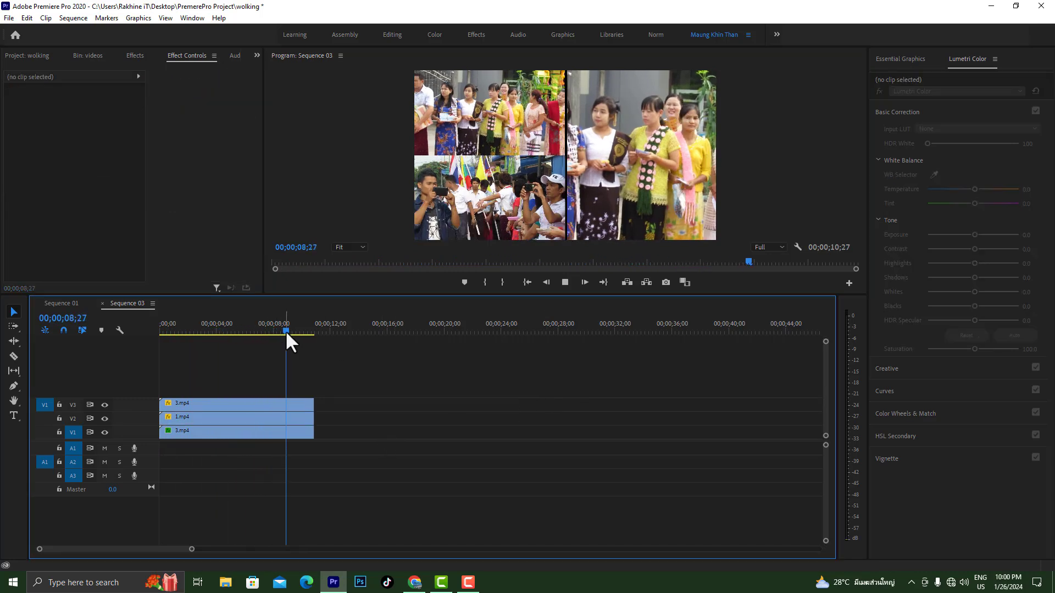
pyautogui.moveTo(285, 331); pyautogui.dragTo(155, 328)
pyautogui.click(21, 59)
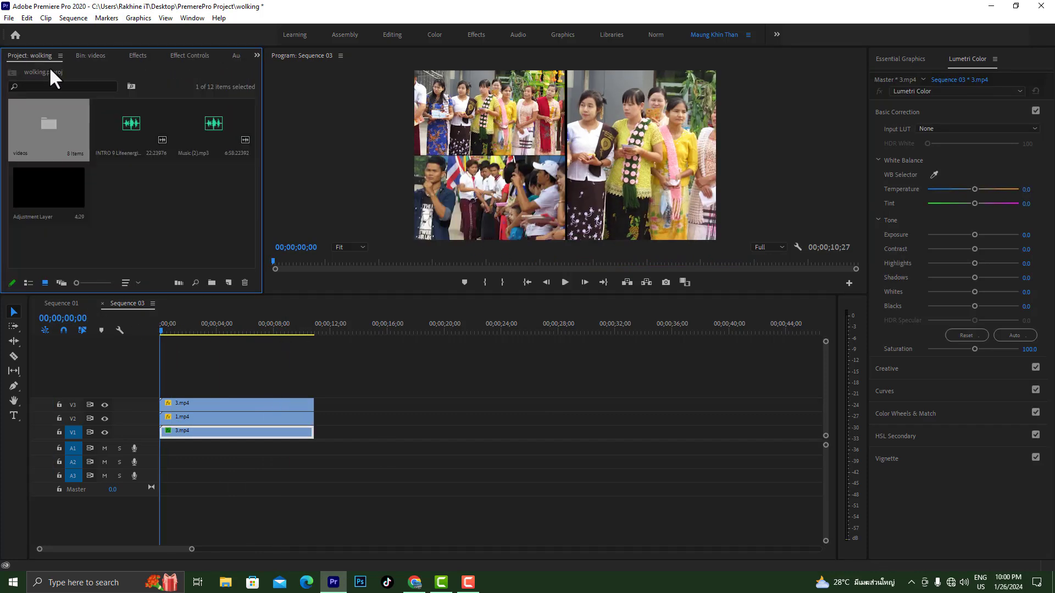
pyautogui.click(565, 283)
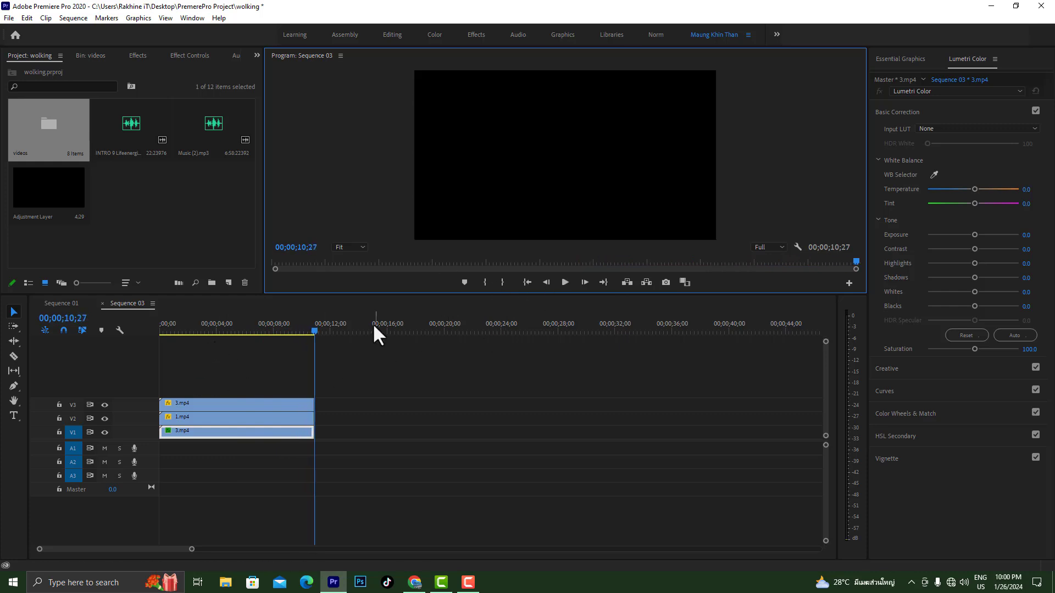
pyautogui.moveTo(318, 333); pyautogui.dragTo(84, 335)
pyautogui.click(565, 283)
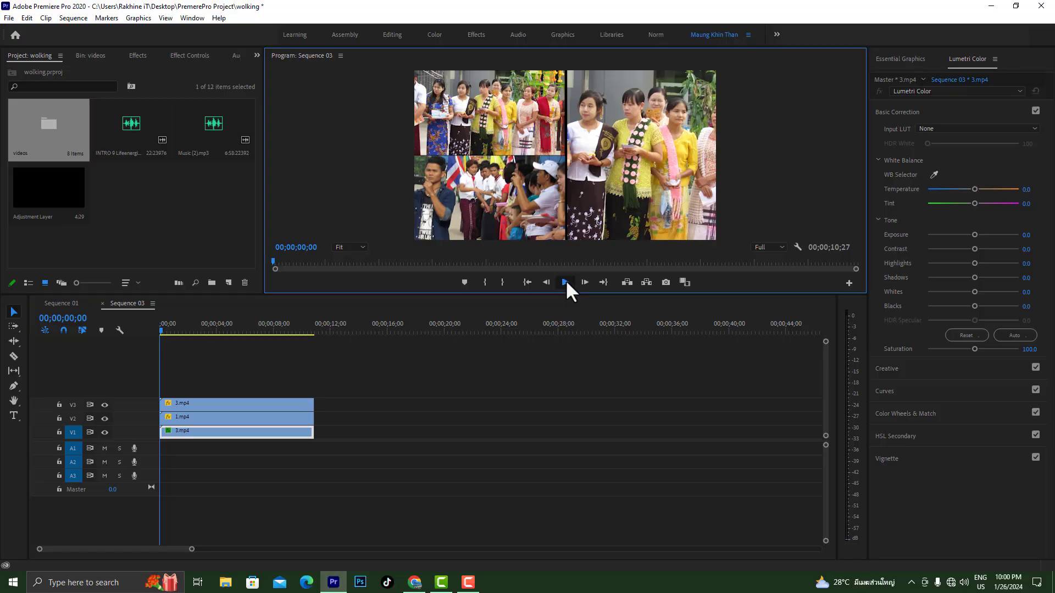